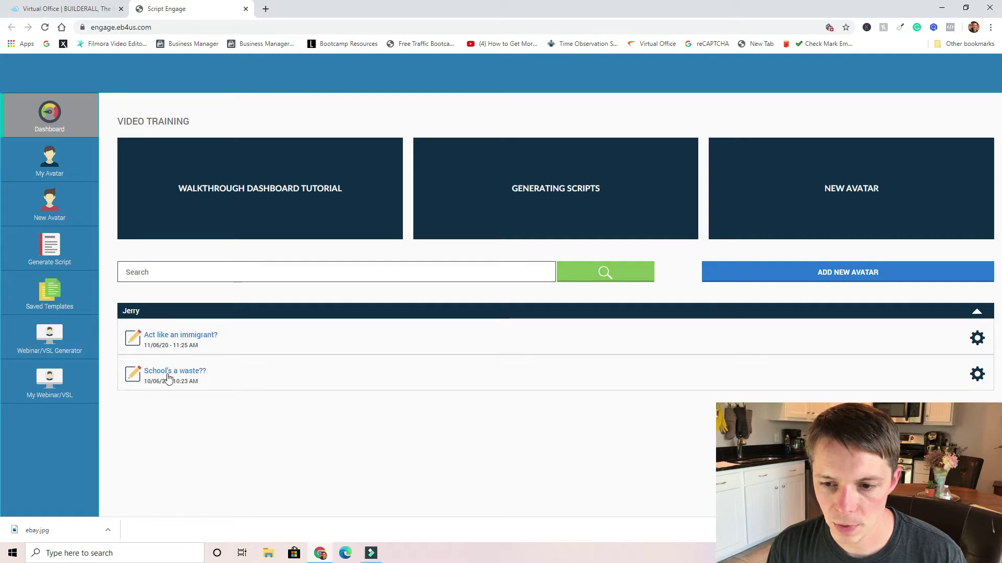
Open the saved script "School's a waste??" and read through its email text down to the signature
click(167, 373)
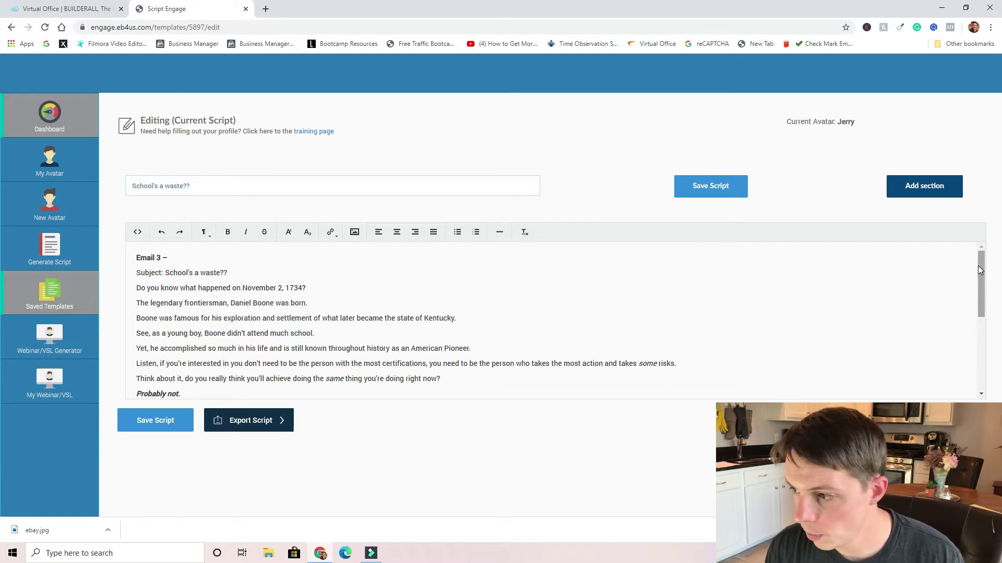
drag(980, 270, 977, 338)
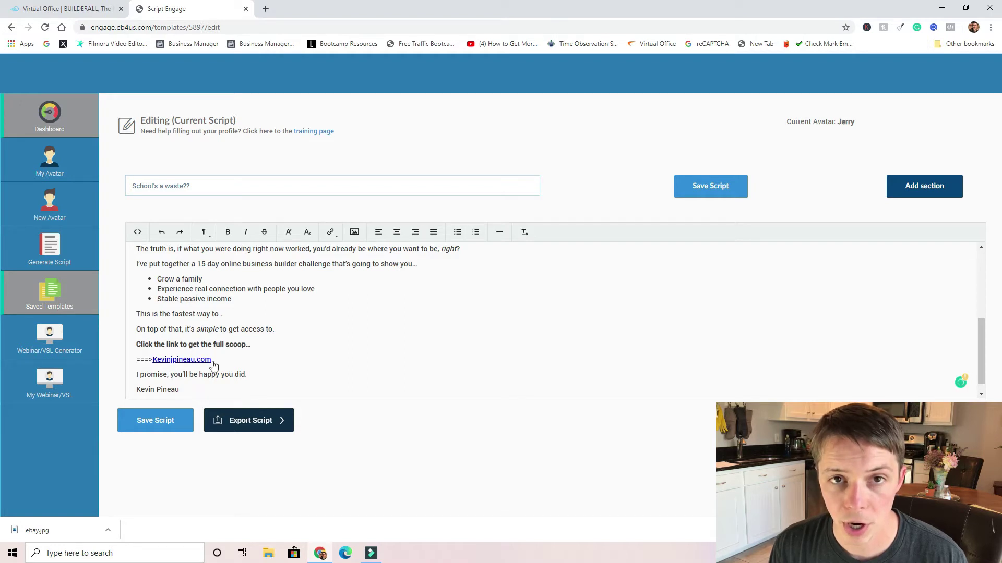
drag(981, 355, 980, 288)
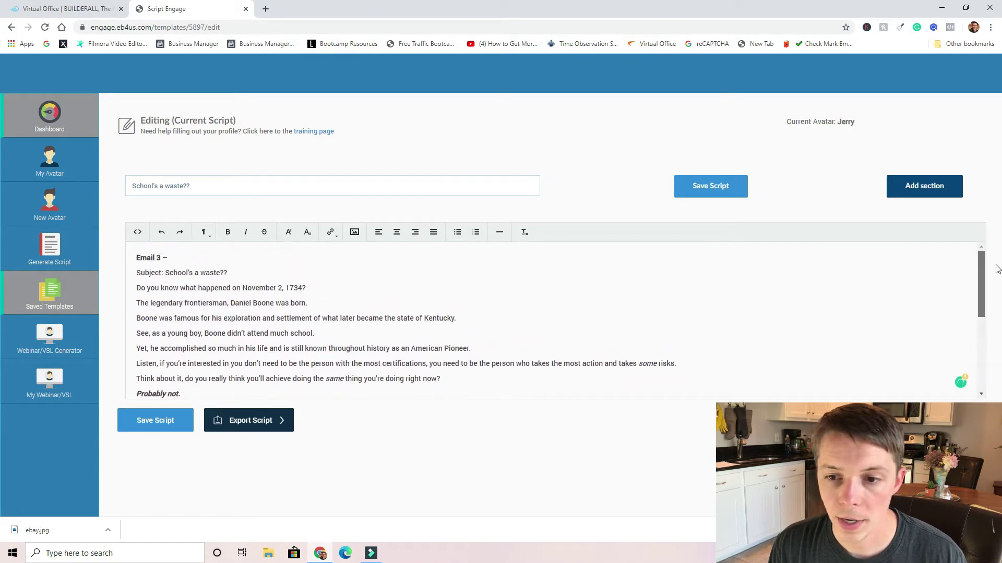
Open the existing avatar for editing and set its gender to Both in the Ideal Avatar Profile
click(47, 161)
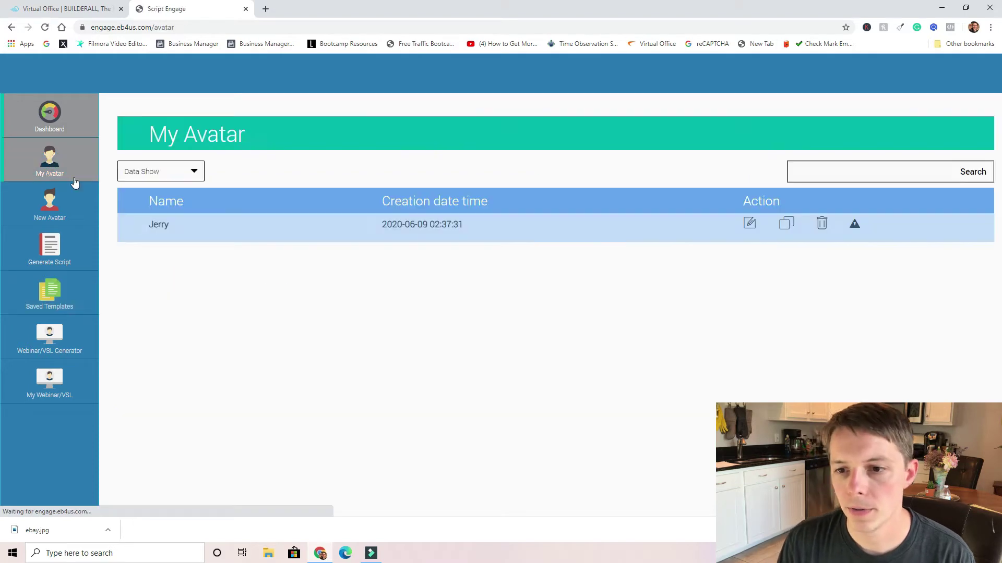
click(749, 226)
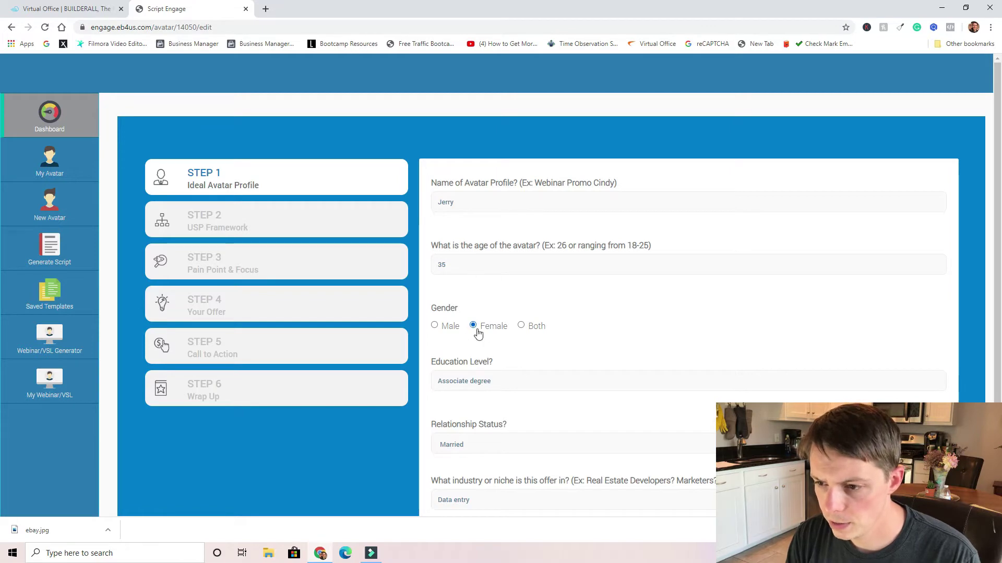
click(533, 328)
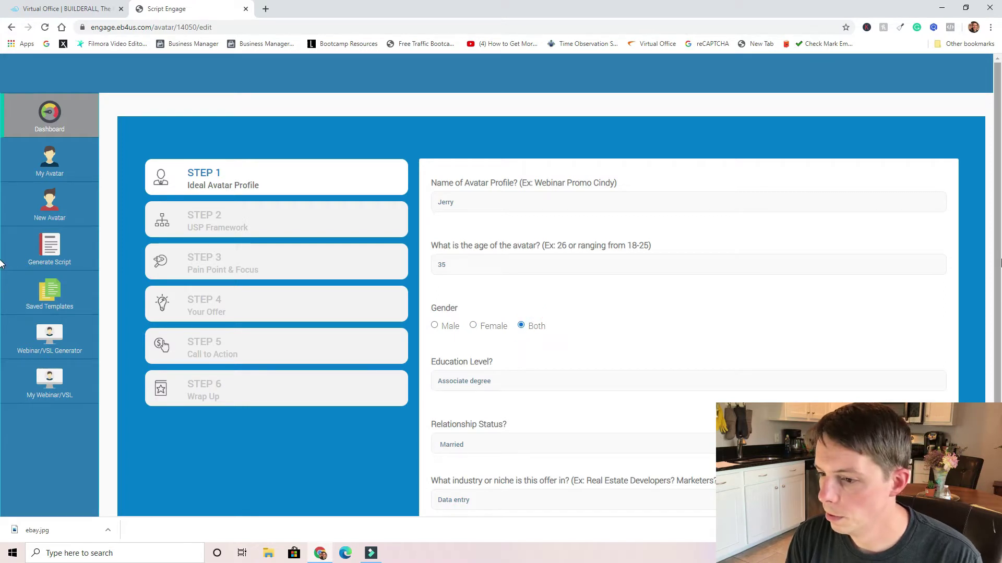
scroll(2, 263, down, 2)
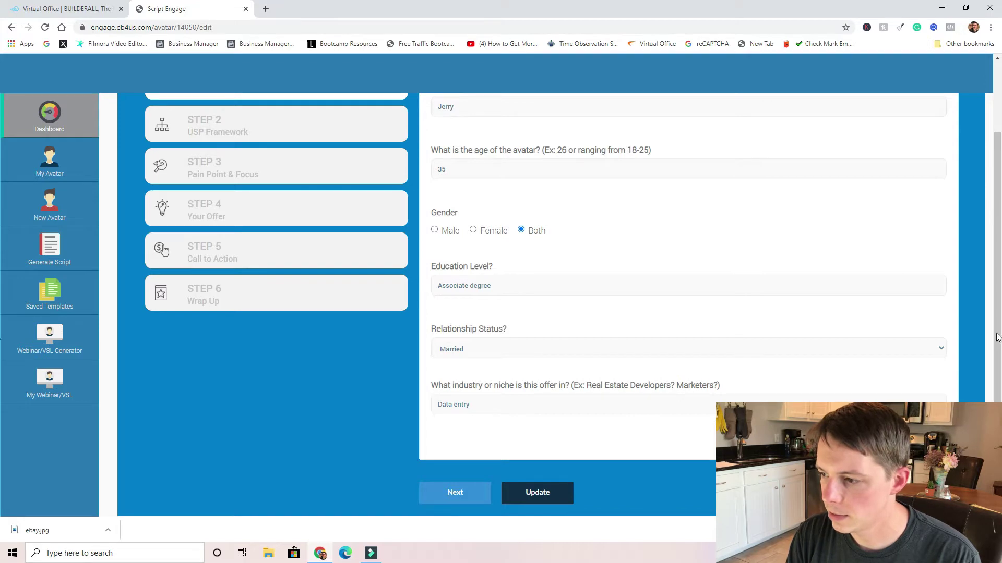
drag(997, 339, 1000, 215)
Review the avatar's answers in the USP Framework and Pain Point & Focus steps
click(198, 224)
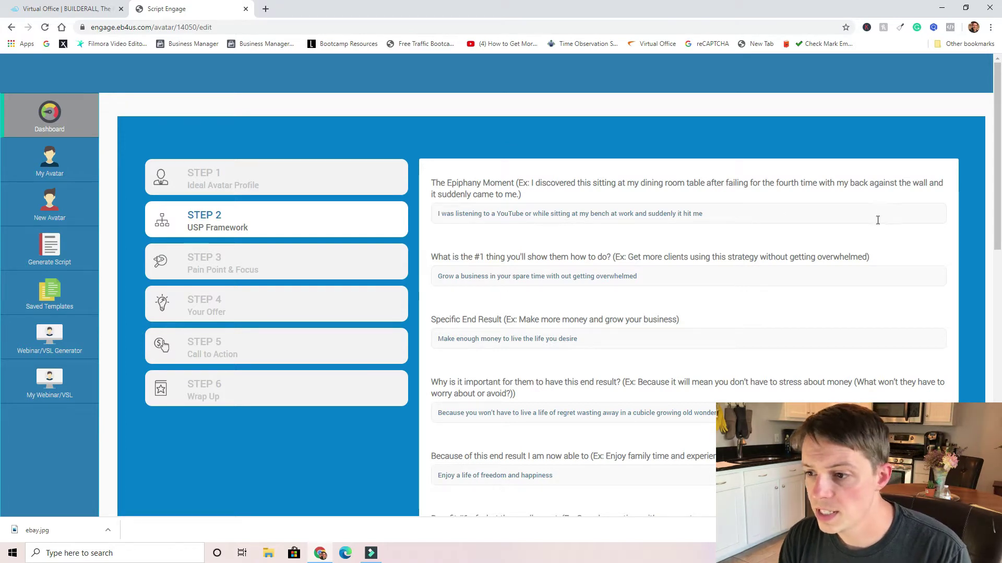
drag(992, 183, 978, 205)
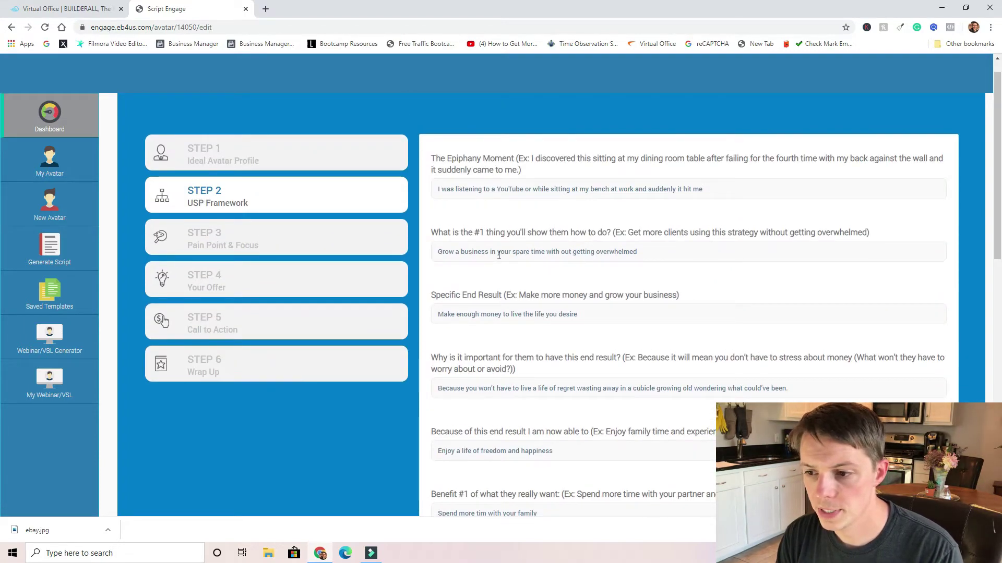
drag(994, 225, 977, 282)
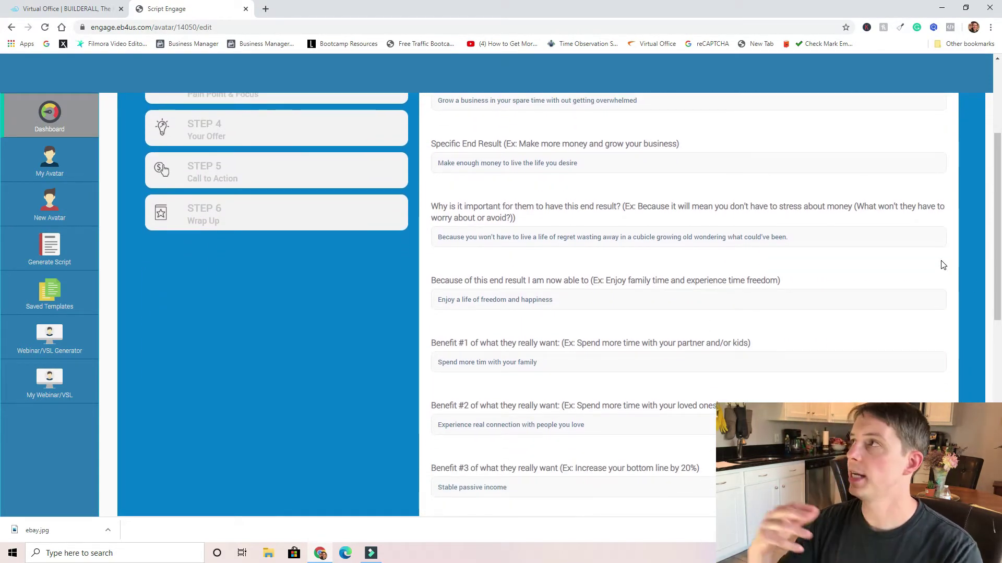
drag(993, 169, 995, 126)
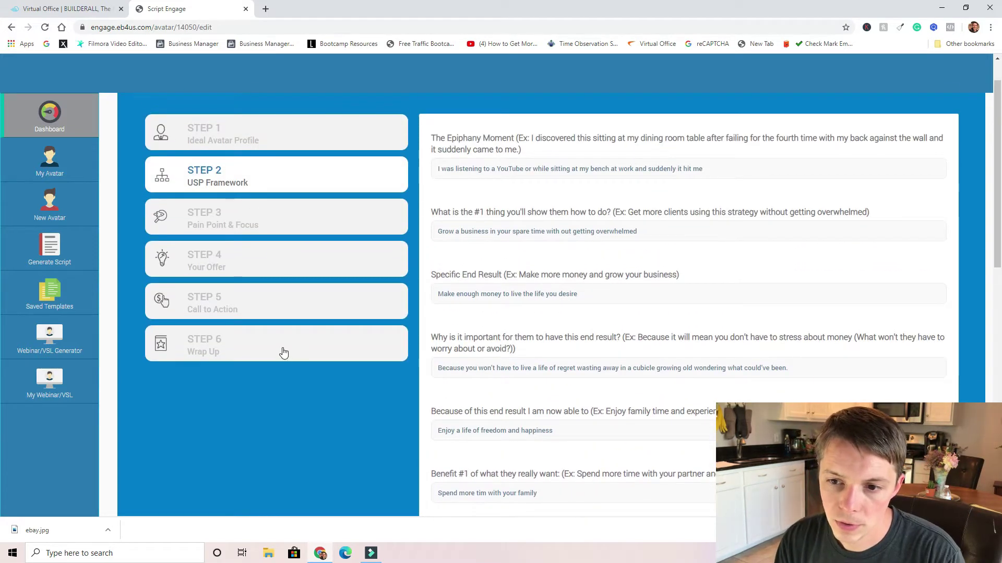
click(312, 235)
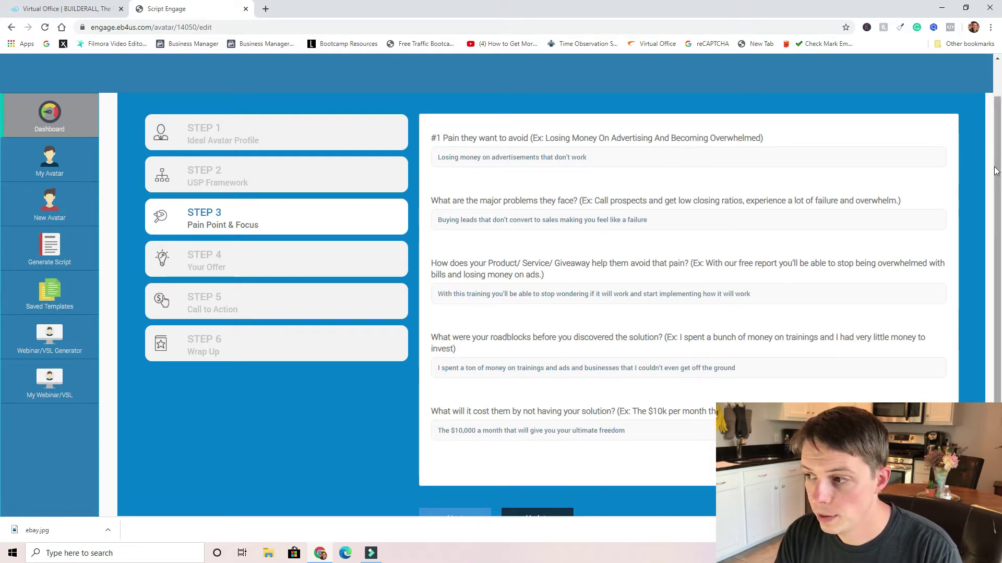
drag(997, 176, 992, 240)
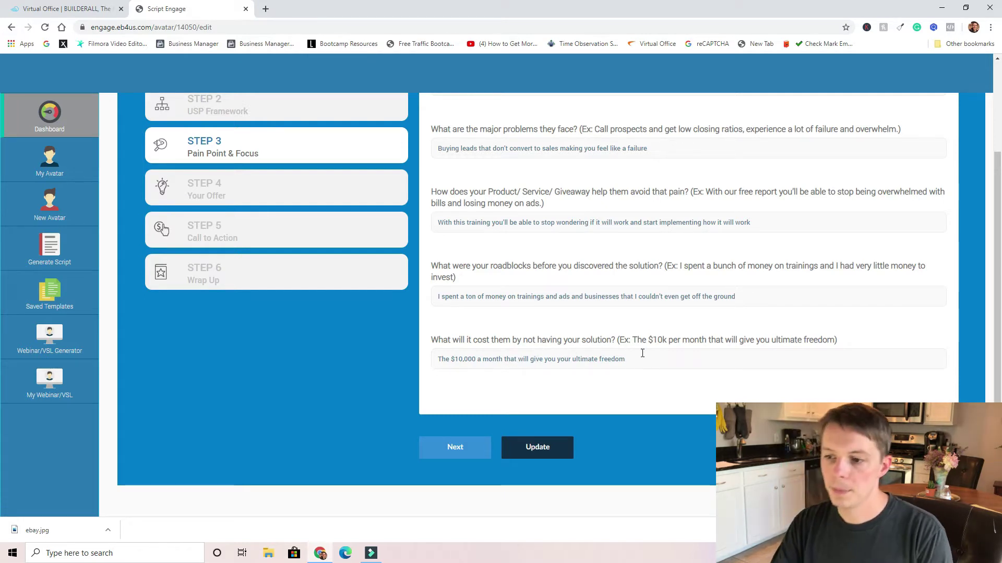
Review the Your Offer answers, including the choices available for the type of offer
click(215, 197)
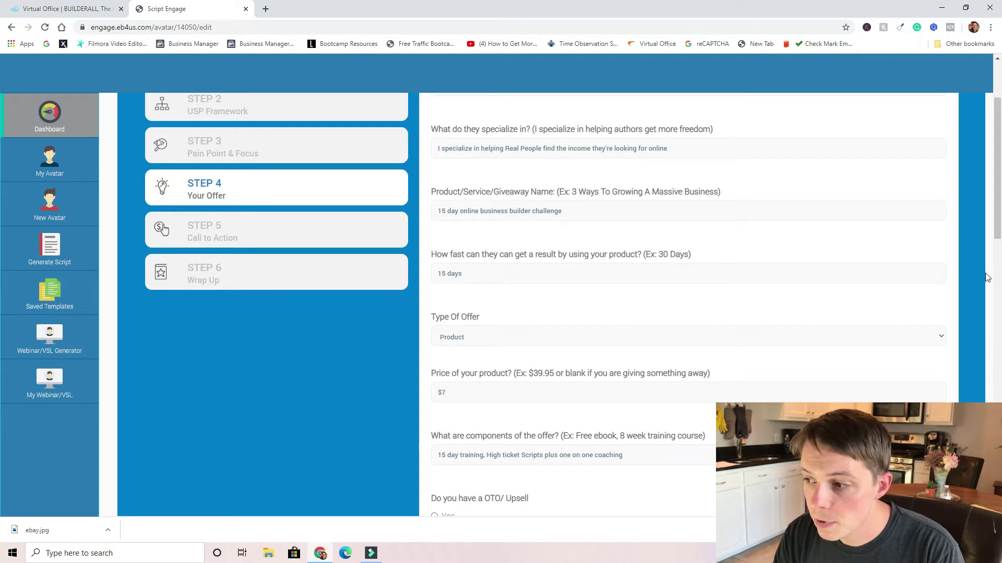
click(848, 338)
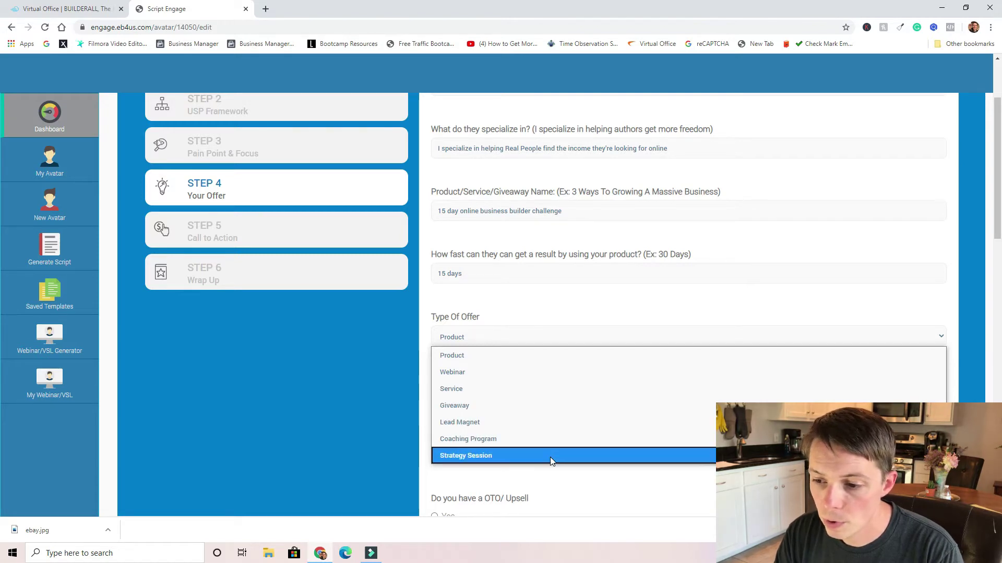
click(979, 207)
scroll(832, 230, down, 4)
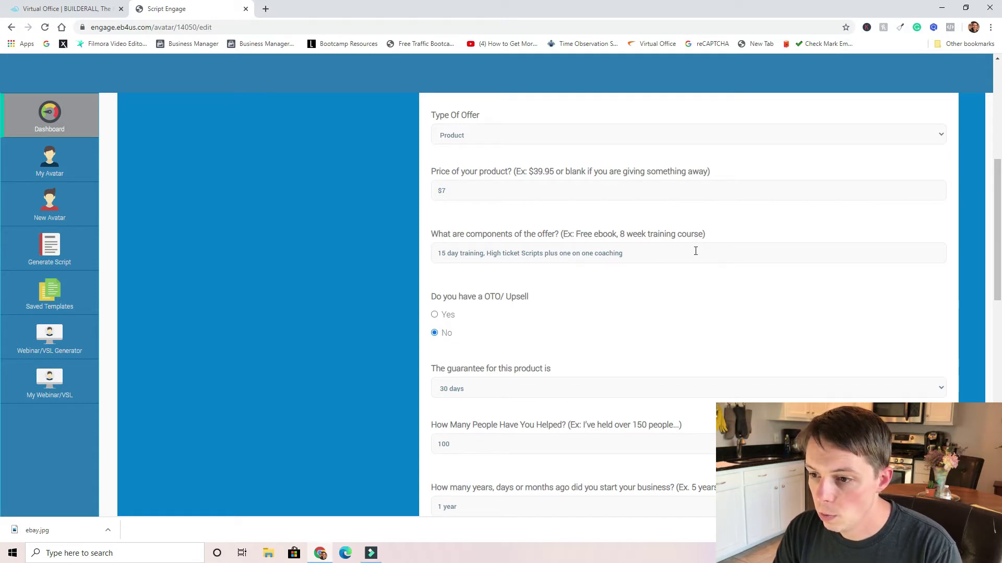
scroll(995, 264, down, 2)
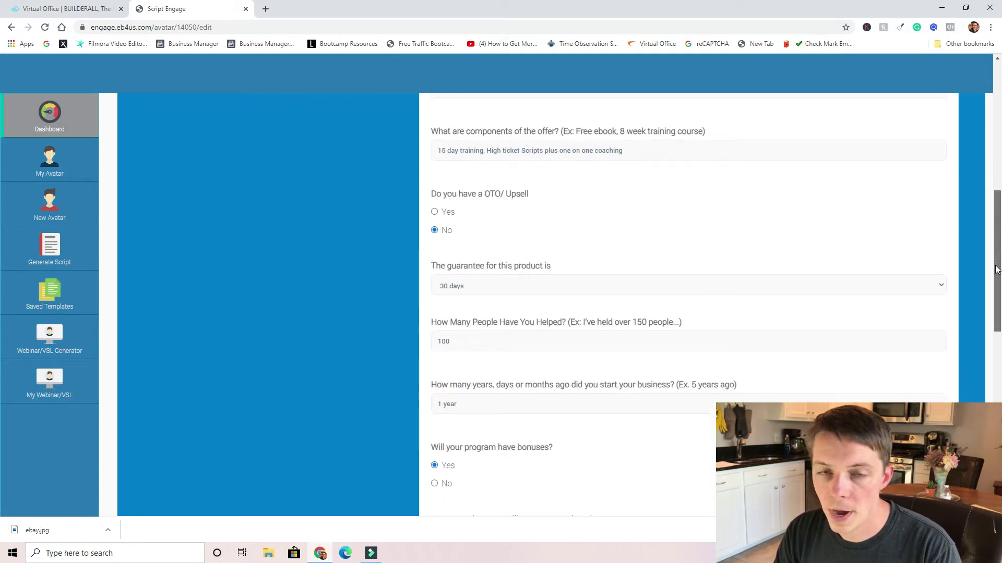
drag(996, 266, 996, 267)
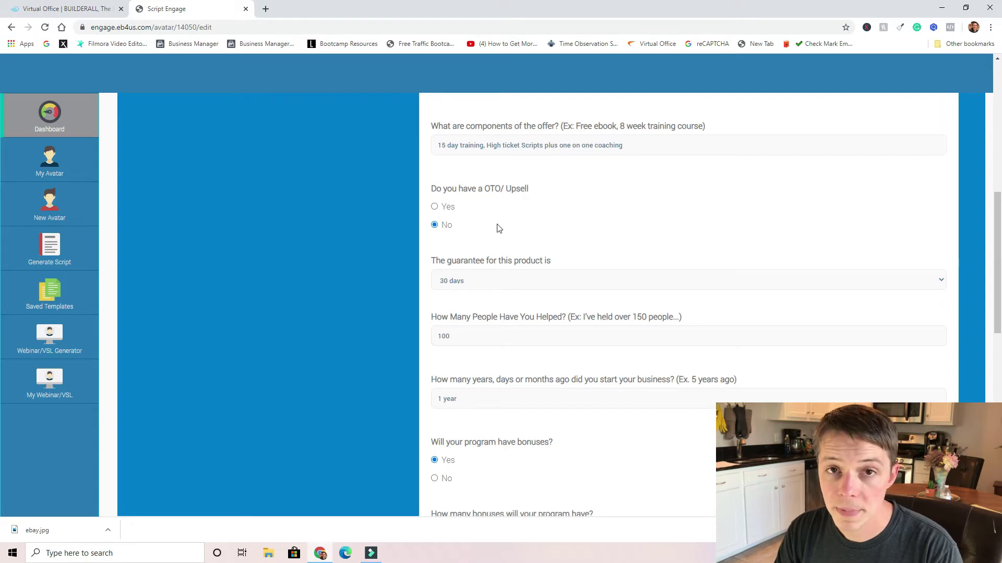
Preview how the OTO/Upsell and bonus answers change the form, restoring upsell to No and bonuses to Yes
click(435, 208)
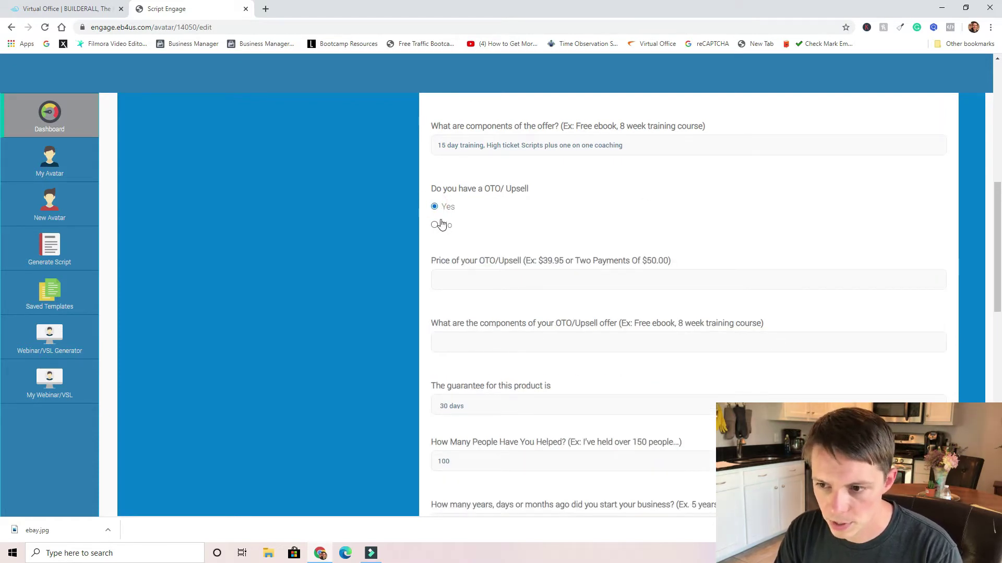
click(435, 224)
drag(996, 251, 991, 319)
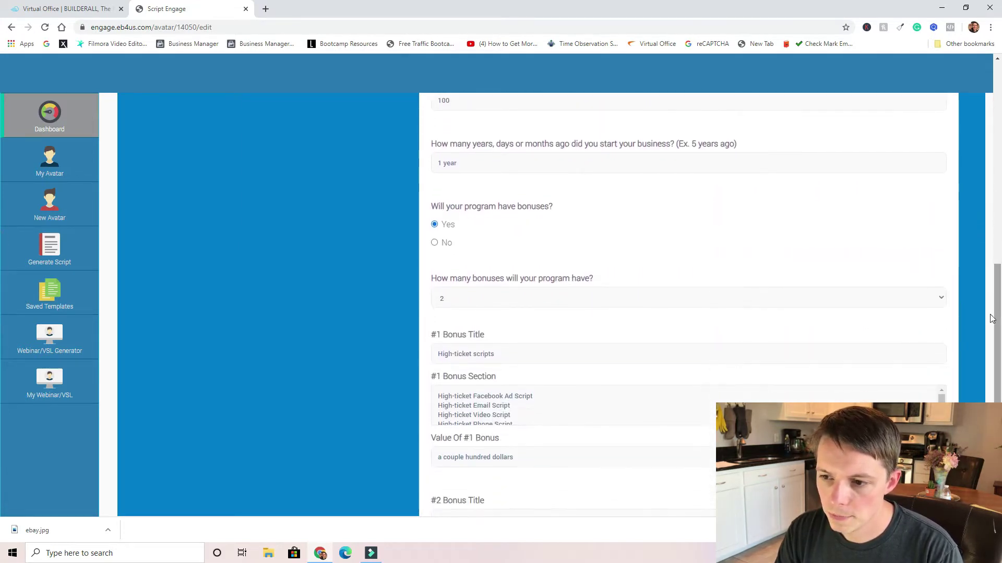
click(436, 243)
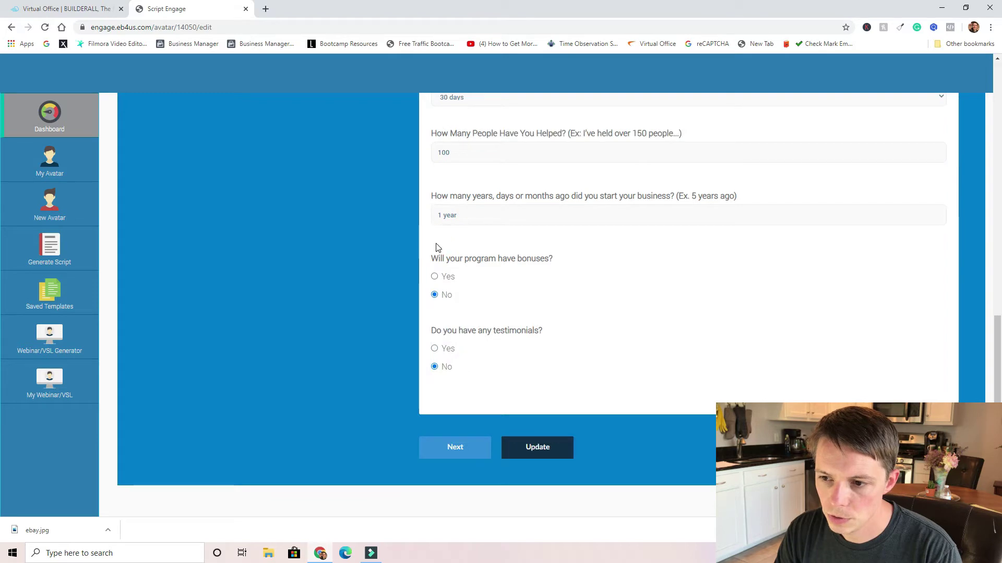
click(435, 277)
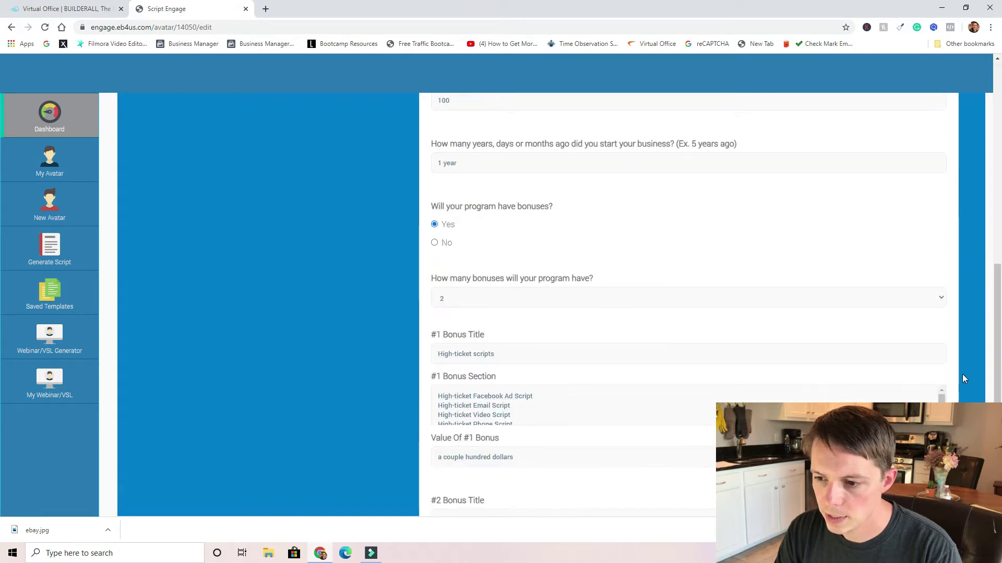
Preview the testimonial fields by answering Yes to having testimonials, and set the answer back to No
drag(997, 281, 997, 394)
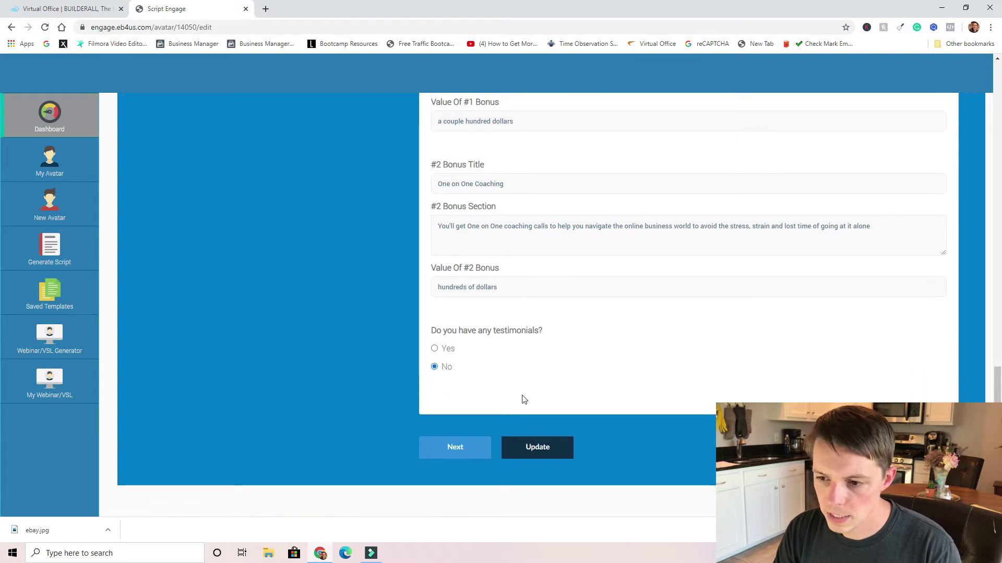
click(435, 350)
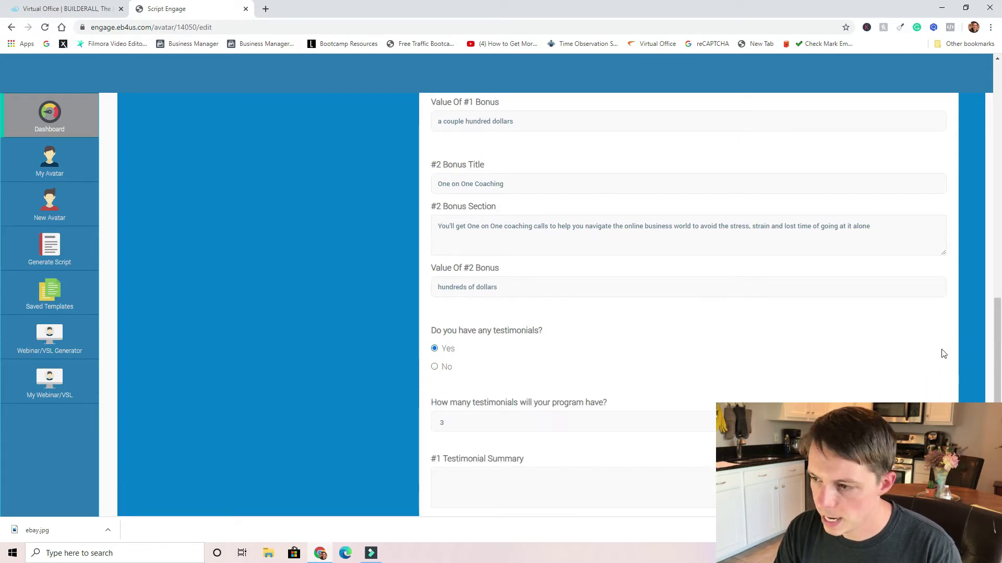
click(435, 369)
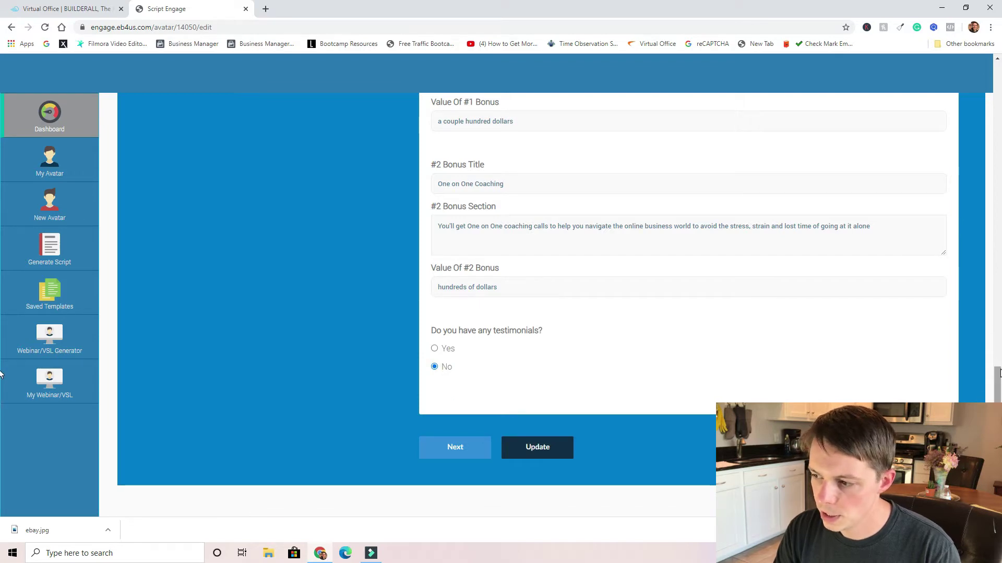
Review the Call to Action step, including the choices for the ad action and the action after the sales copy
scroll(966, 133, up, 10)
scroll(965, 133, up, 5)
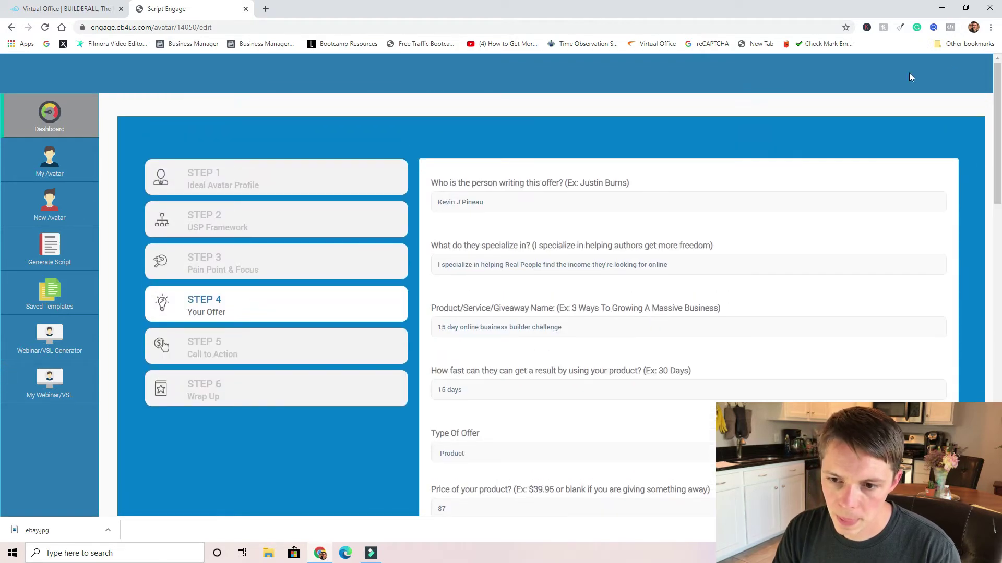
click(205, 342)
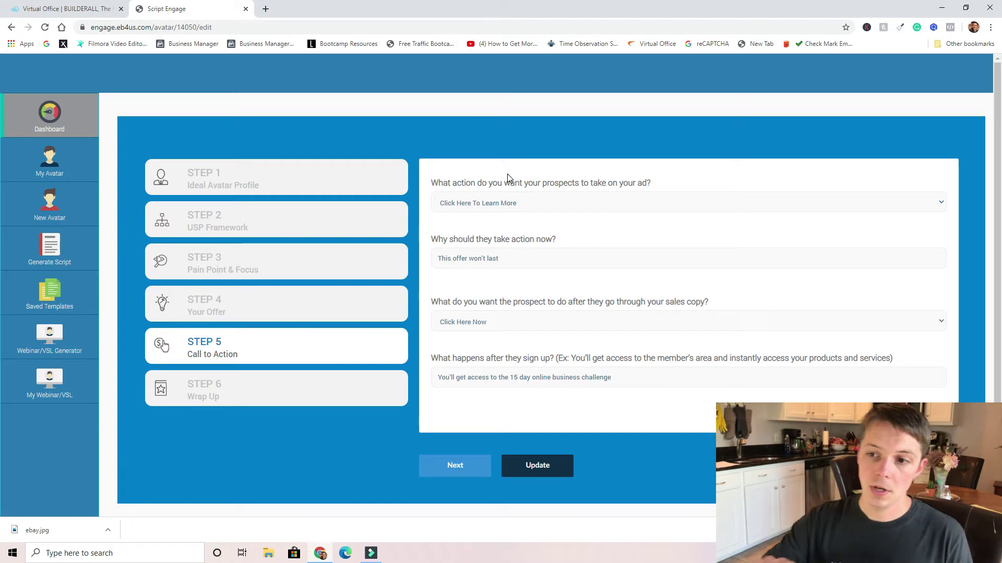
click(921, 205)
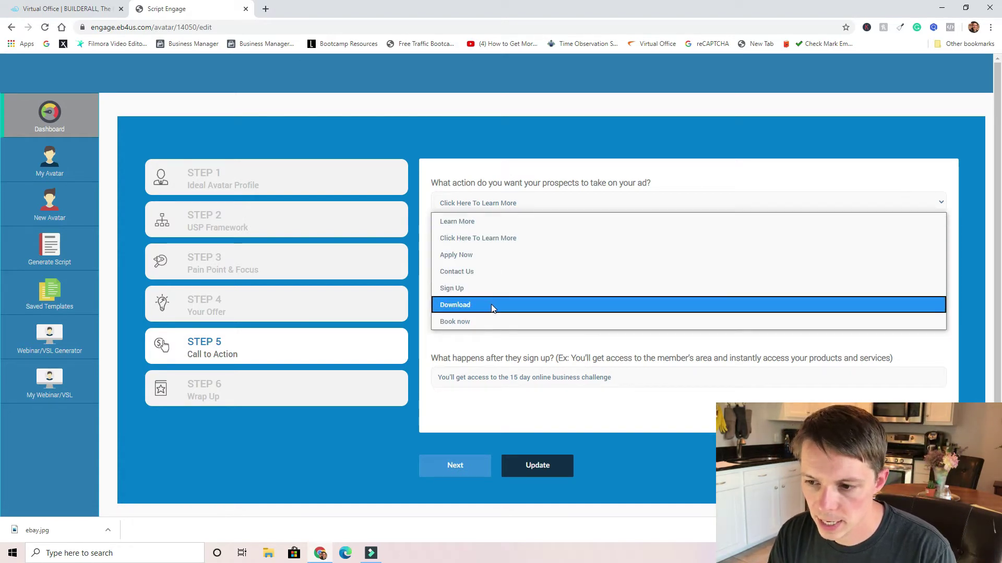
click(433, 336)
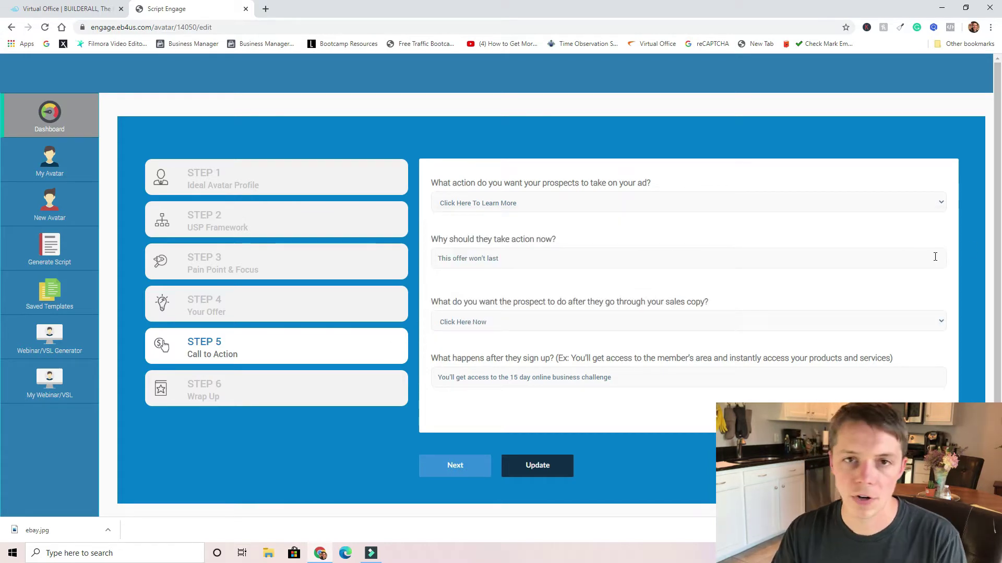
click(926, 334)
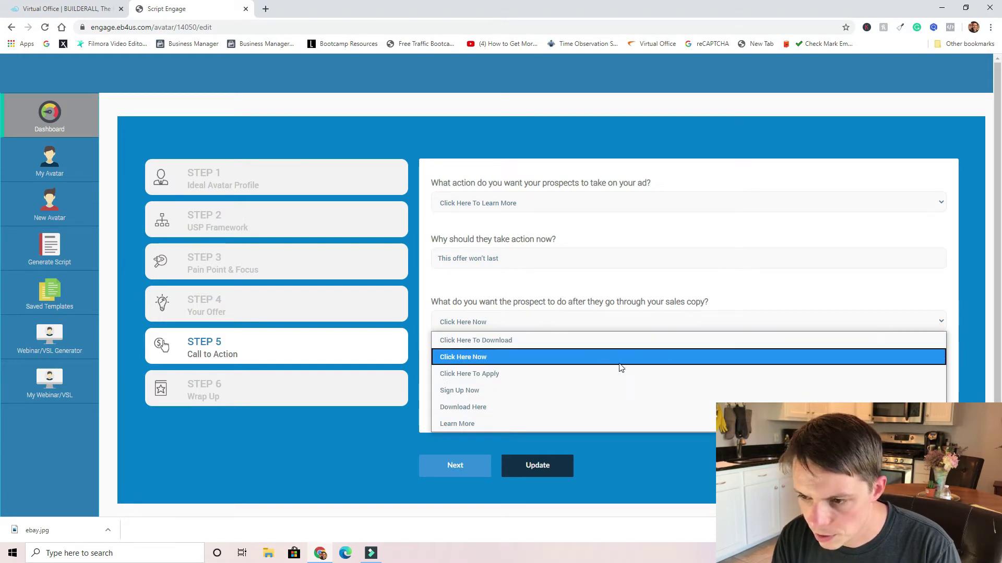
click(428, 343)
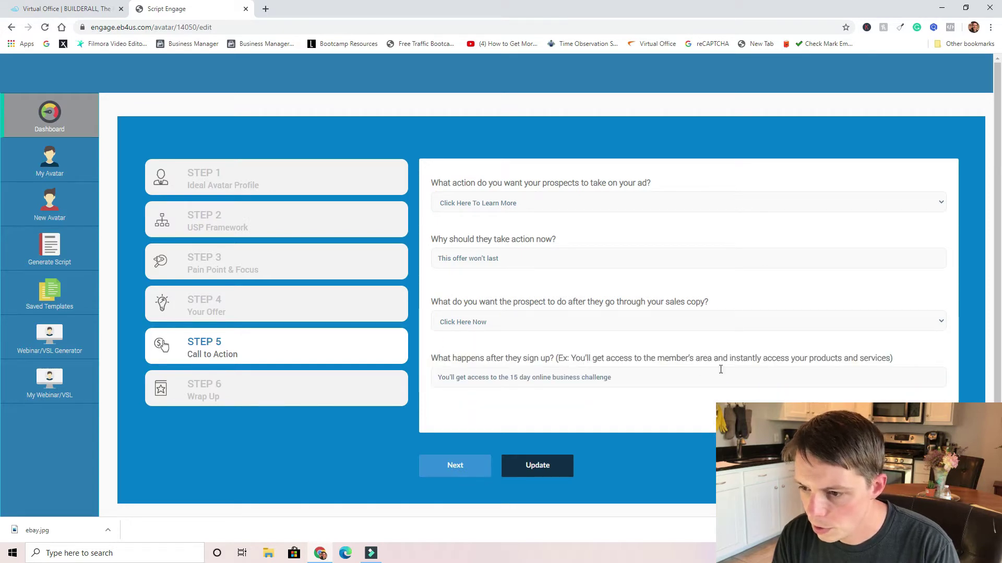
Review the Wrap Up step's contact, company, offer link, social profile and city fields, highlighting the Facebook profile entry
click(278, 392)
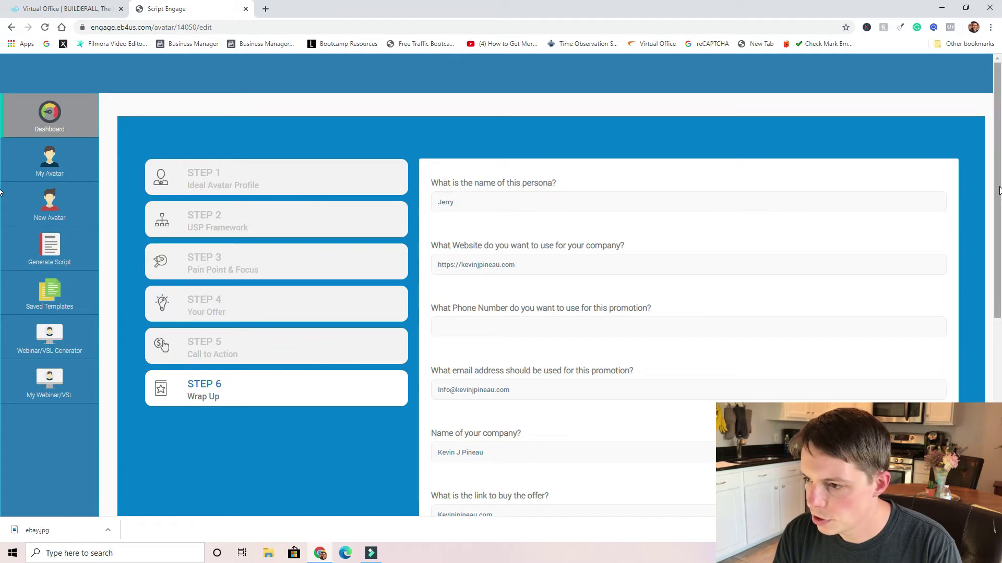
drag(999, 209, 999, 235)
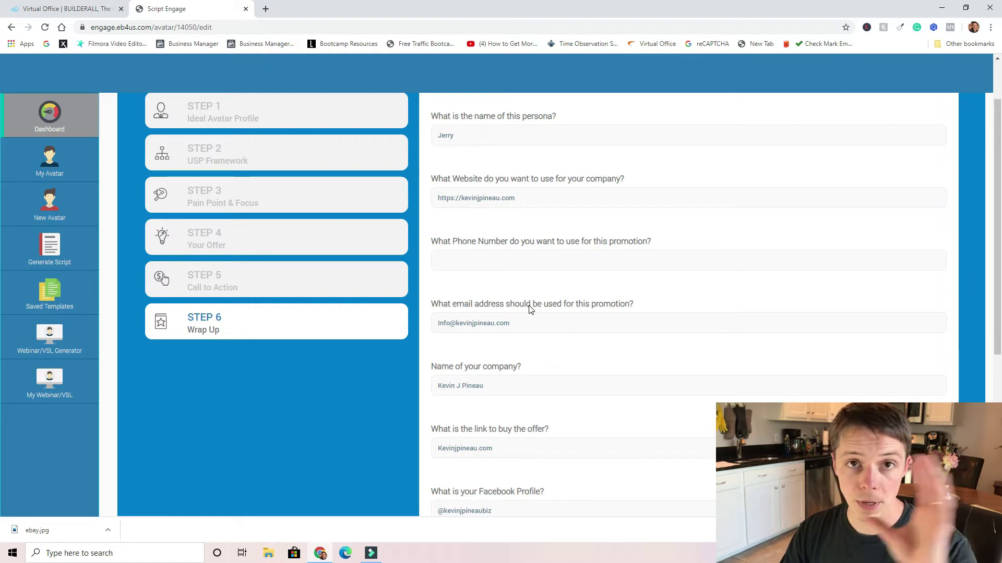
drag(993, 274, 993, 391)
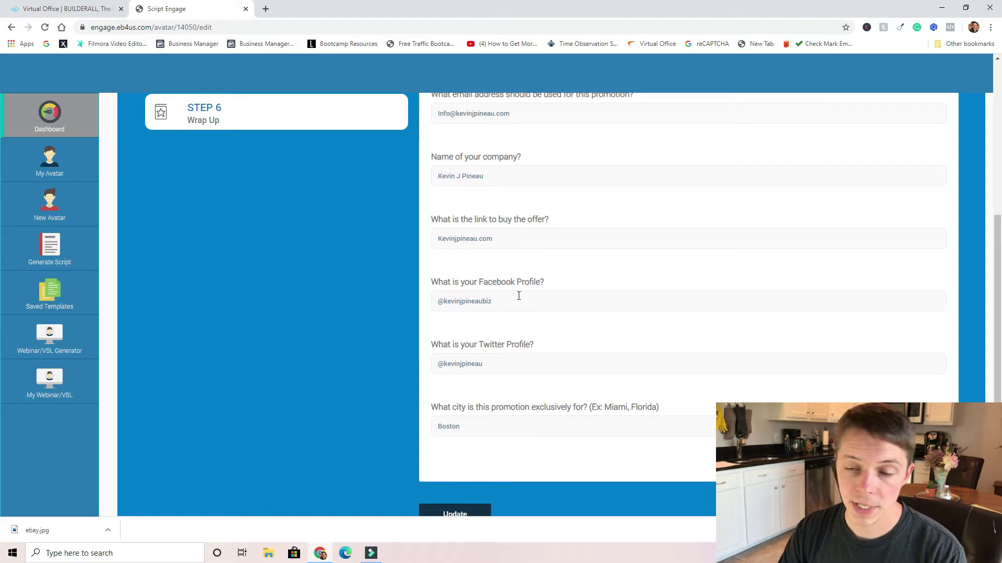
drag(456, 316, 398, 316)
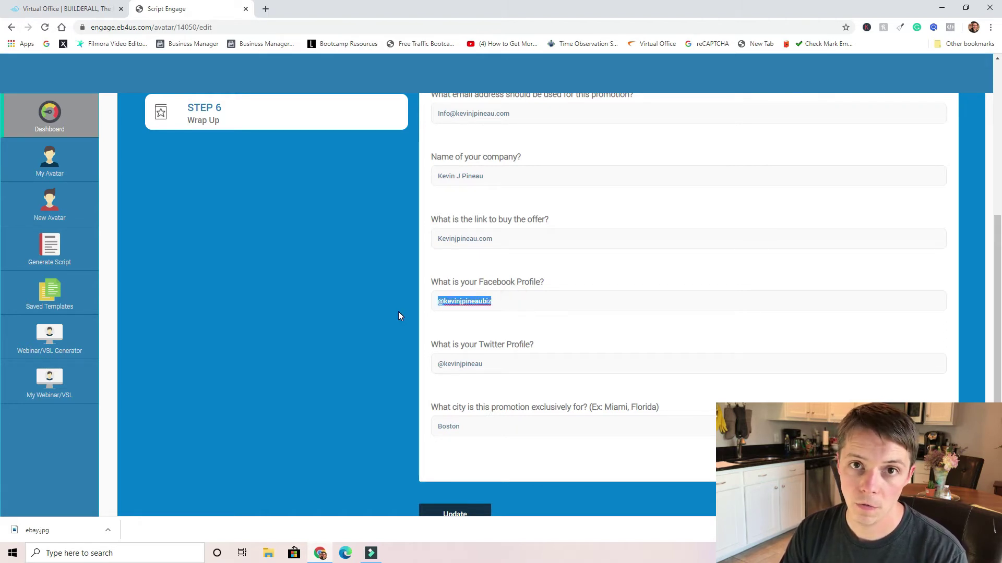
Review the Wrap Up step's Twitter profile and city fields, and open a blank new avatar profile
click(519, 365)
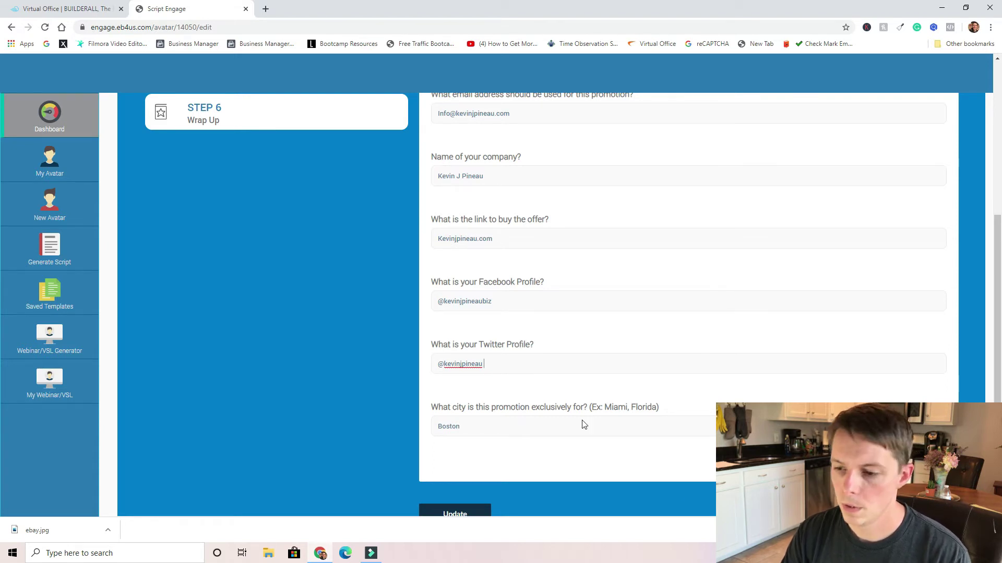
drag(995, 353, 985, 187)
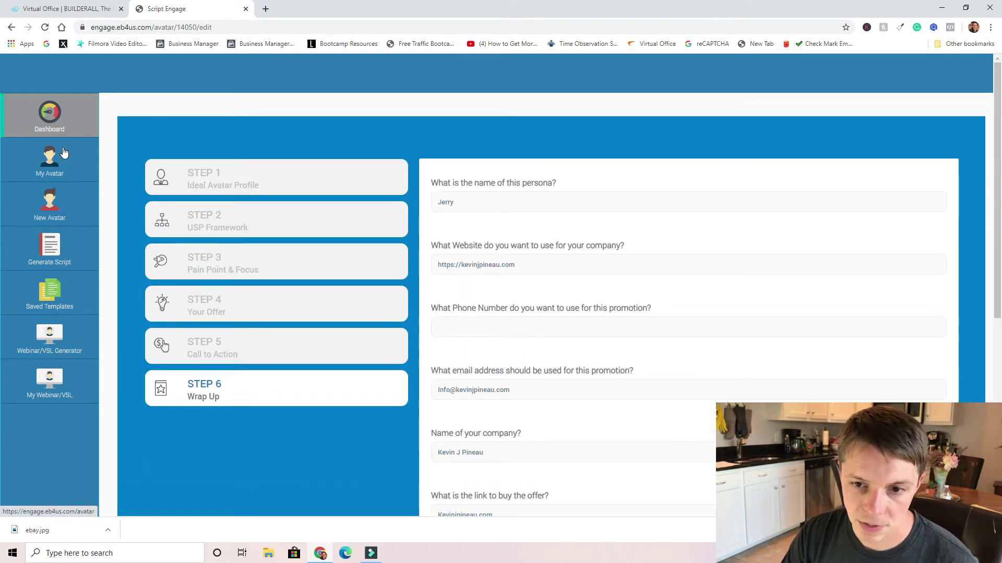
click(65, 219)
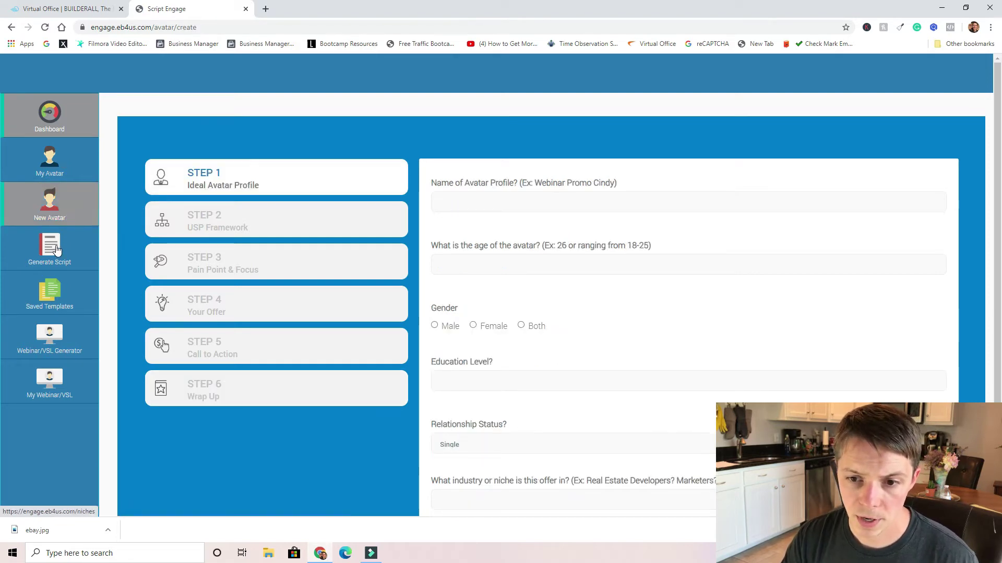
Generate the Long Form Sales Letter Script from the Funnel Scripts of the Personal Development niche
click(58, 249)
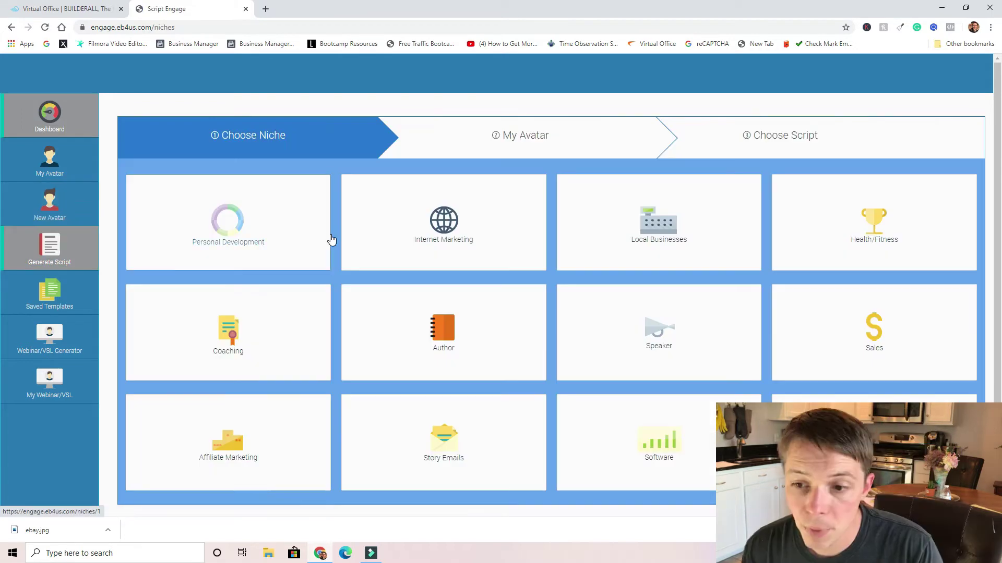
click(290, 237)
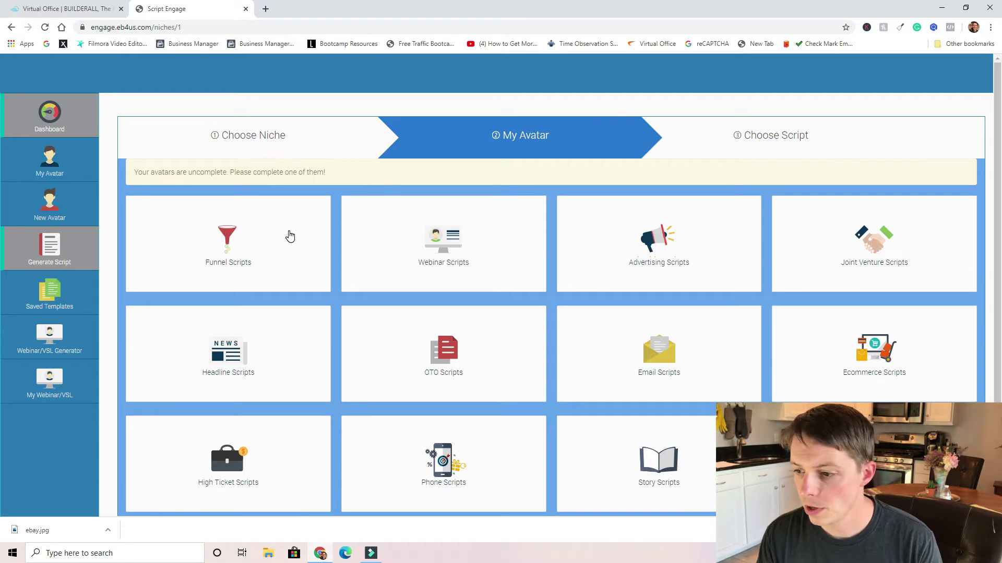
click(281, 240)
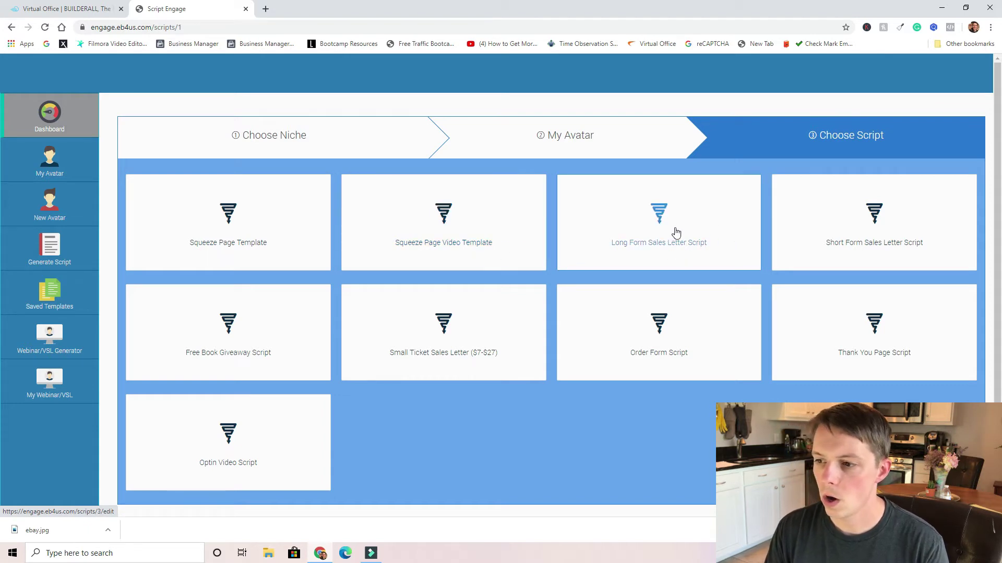
click(650, 221)
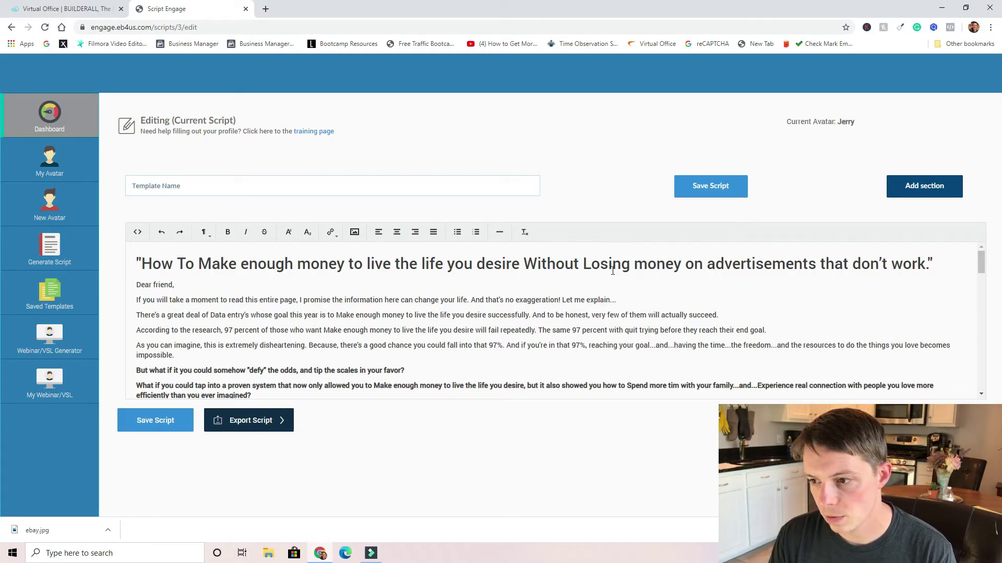
Read through the generated sales letter, highlighting the opening sentence below "Dear friend"
drag(983, 270, 985, 271)
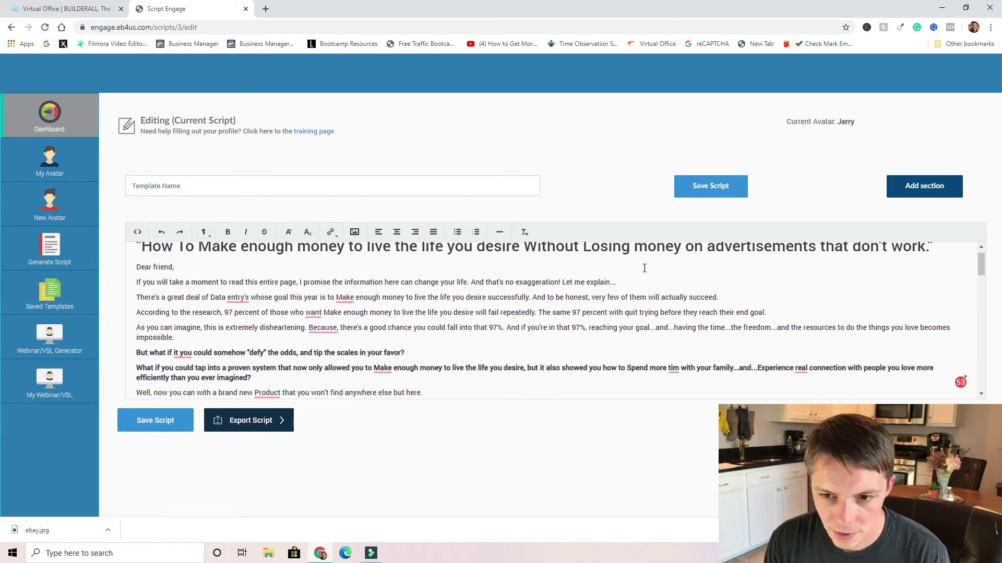
drag(151, 284, 626, 281)
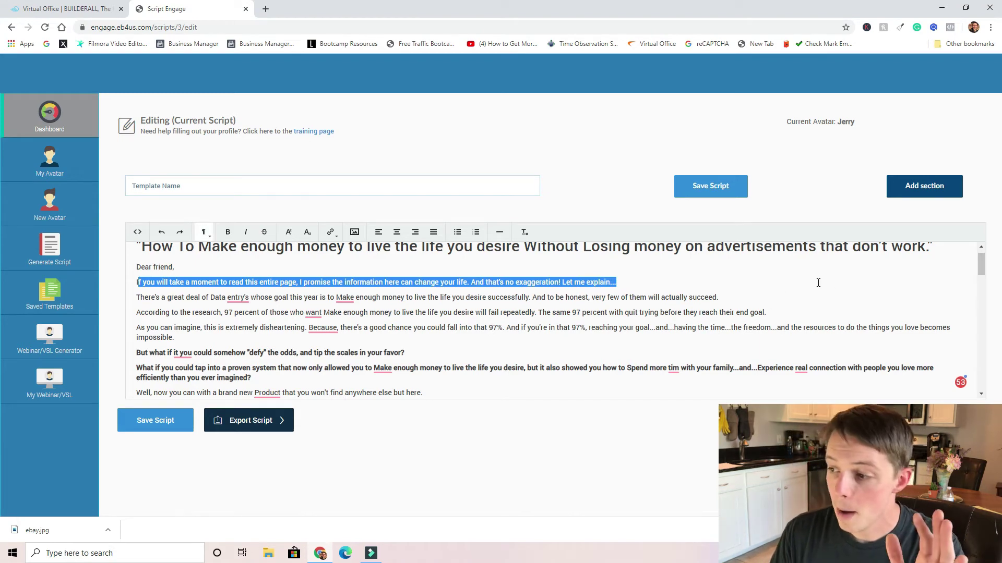
drag(981, 266, 892, 413)
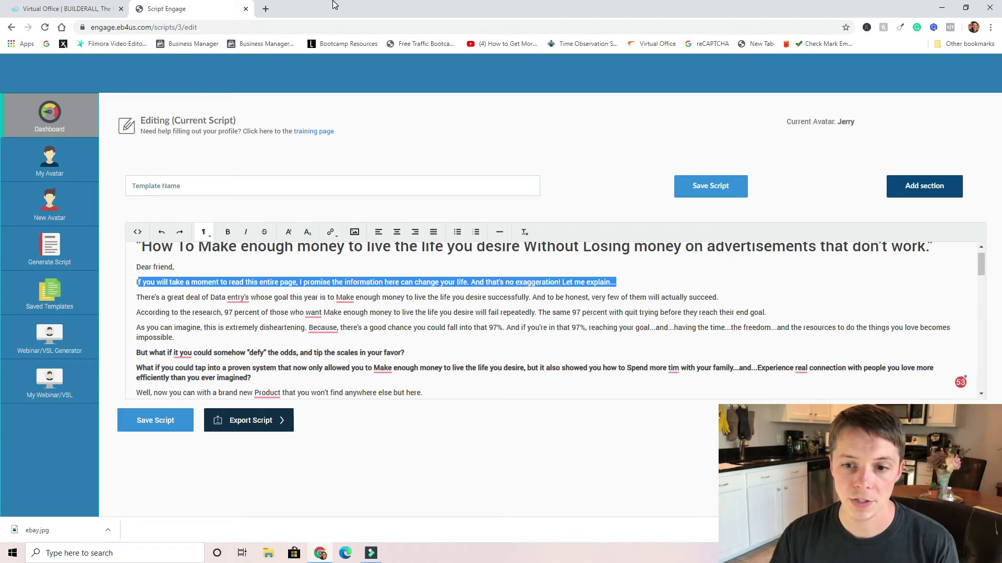
Return to the script categories and open Cold Prospecting Email #1 from the Email Scripts
click(9, 27)
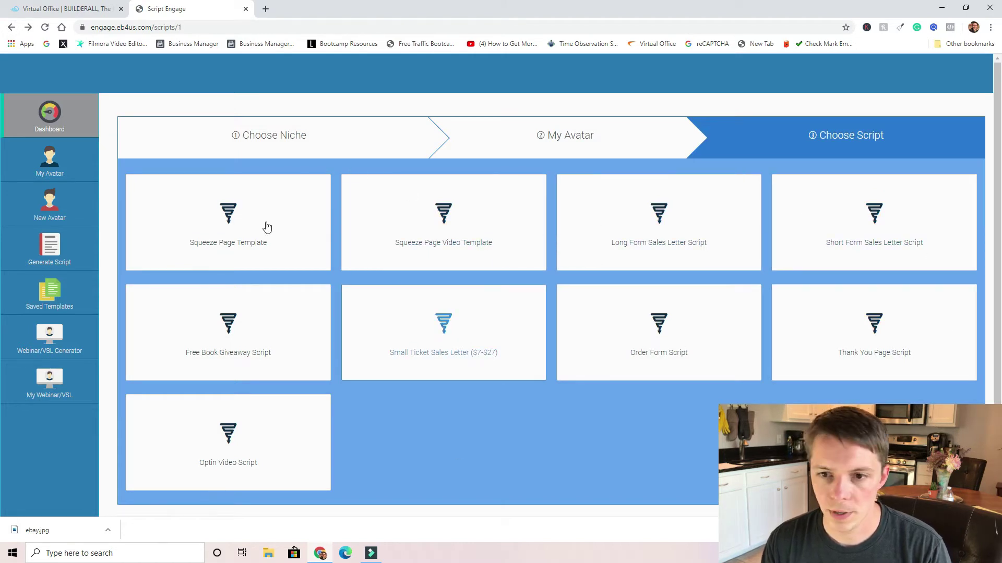
click(11, 27)
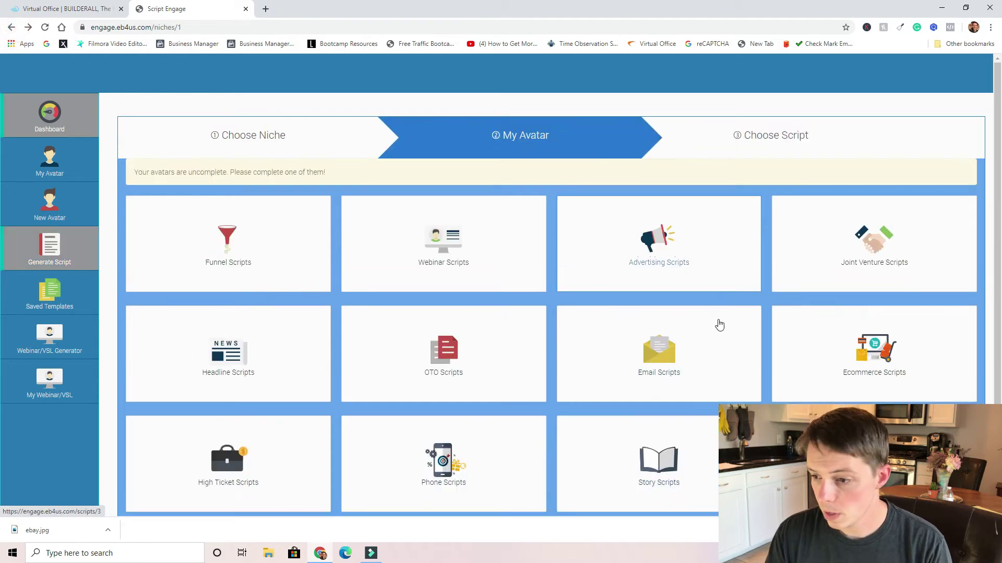
click(658, 369)
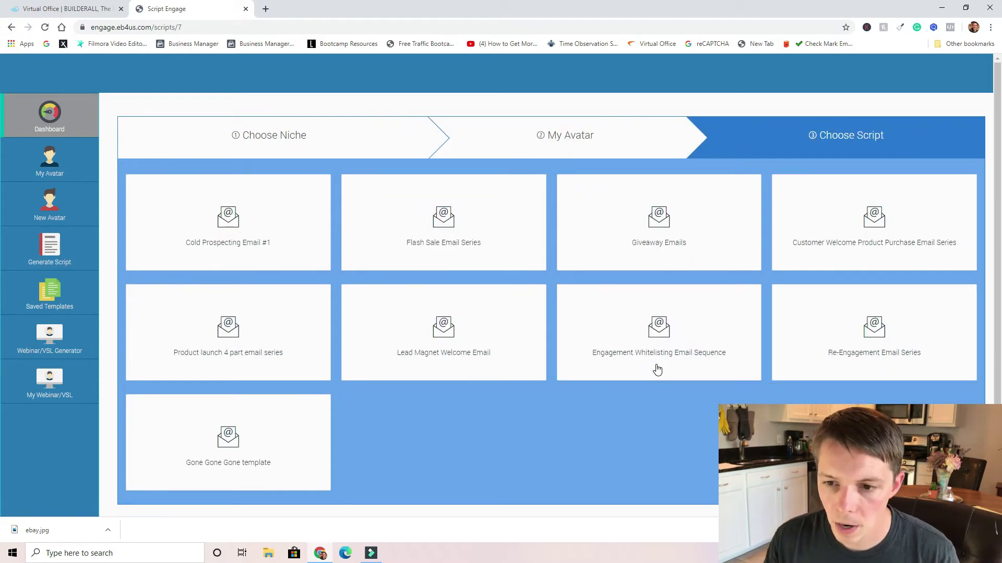
click(238, 233)
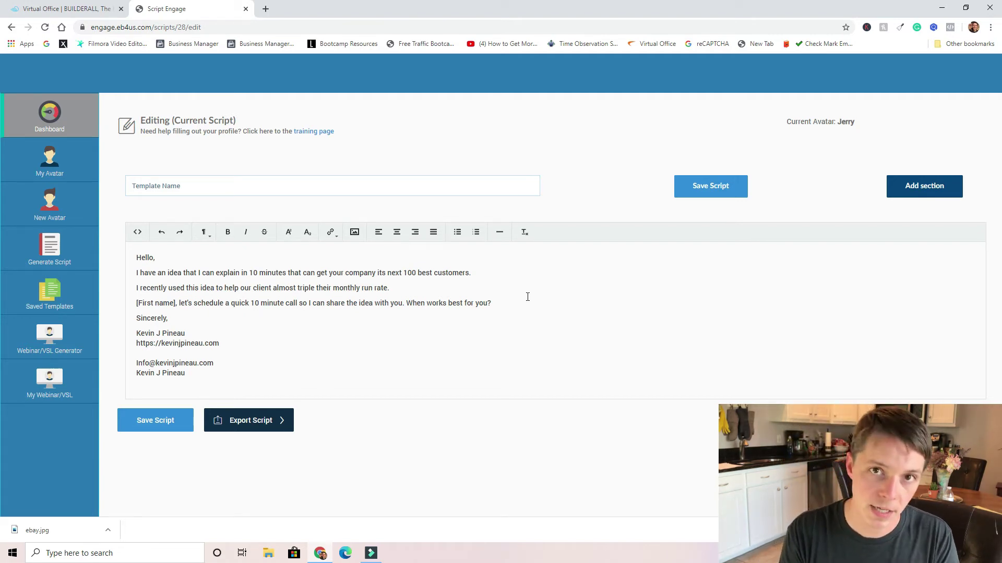
Open the Jv Sales Letter Invite from another niche's Joint Venture Scripts and highlight the end of its ALERT line
click(10, 27)
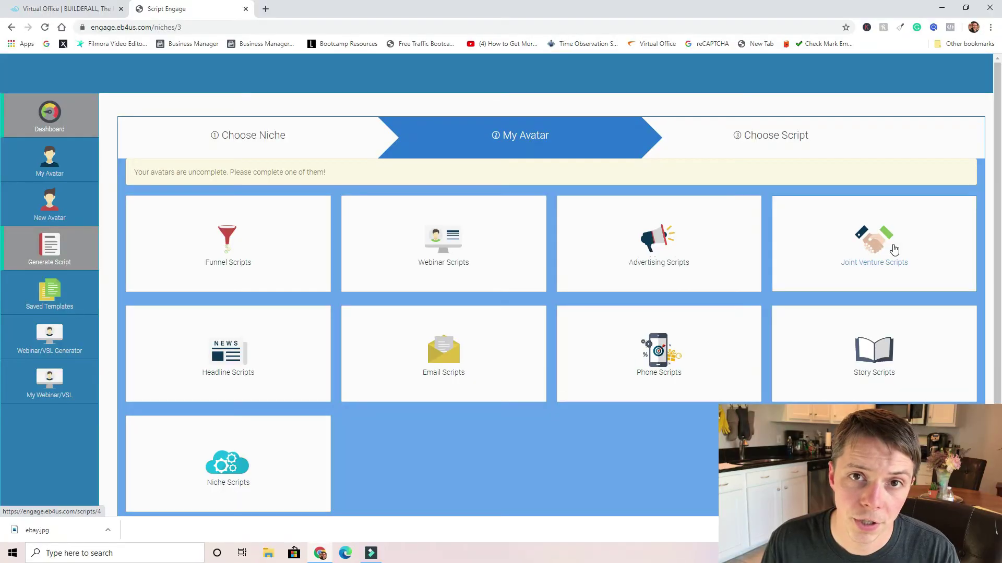
click(894, 250)
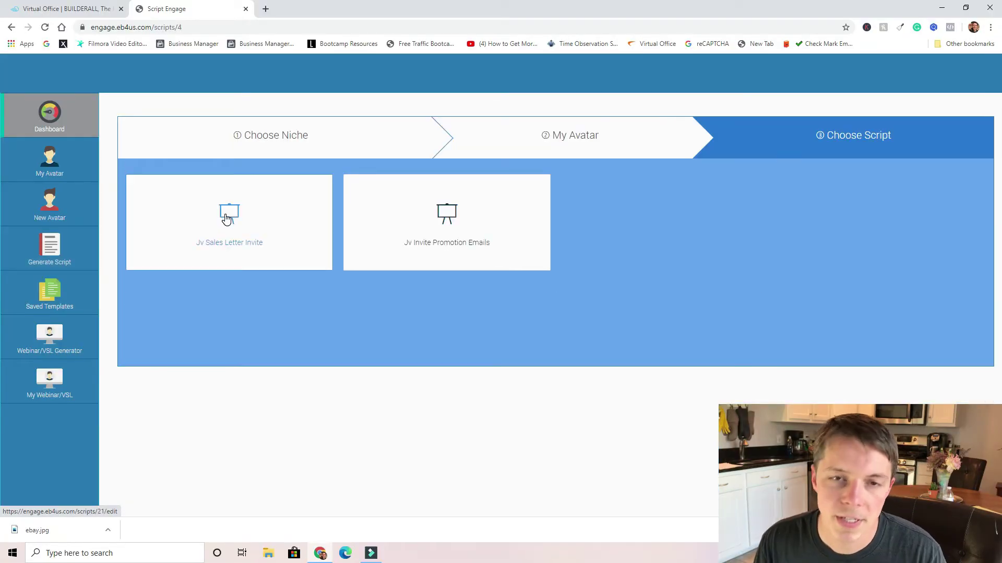
click(226, 218)
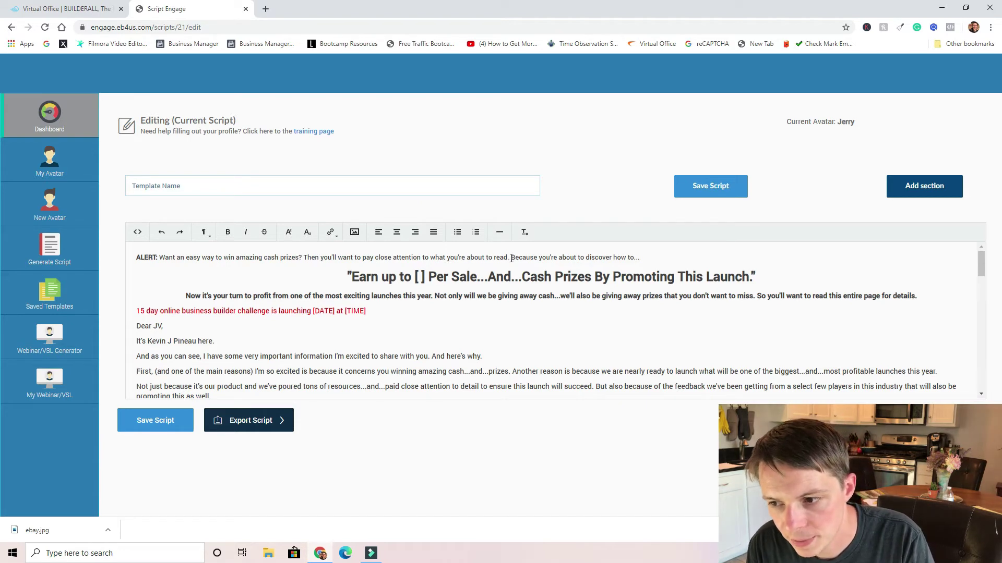
drag(510, 258, 640, 258)
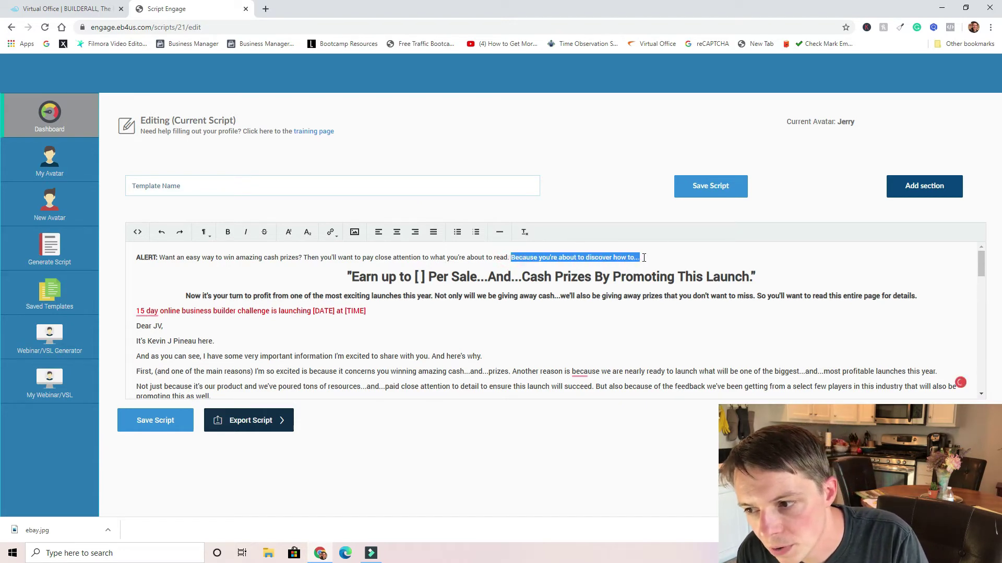
click(600, 461)
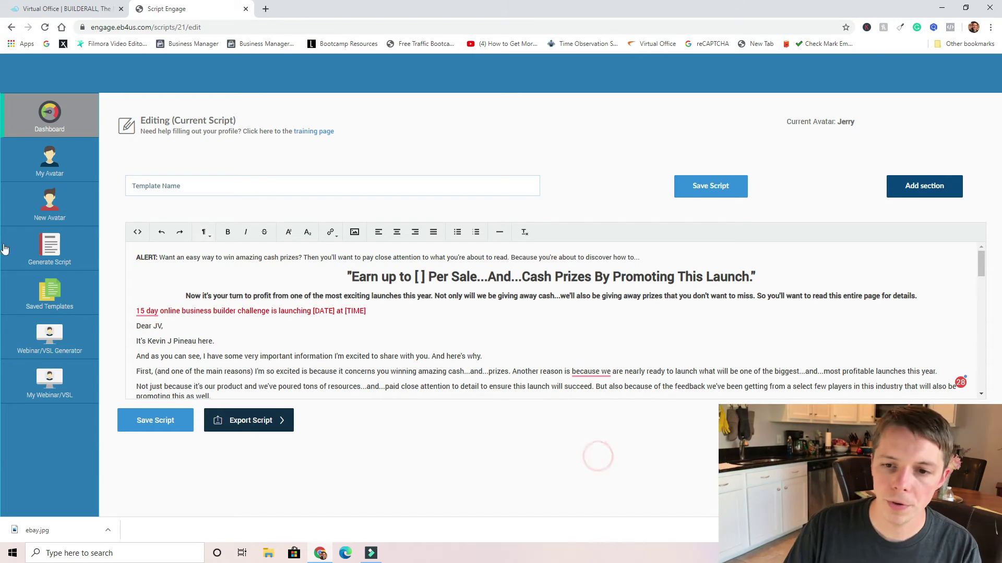
Start a new webinar in the Webinar/VSL Generator and look through its Hook/Title Slide questions
click(57, 343)
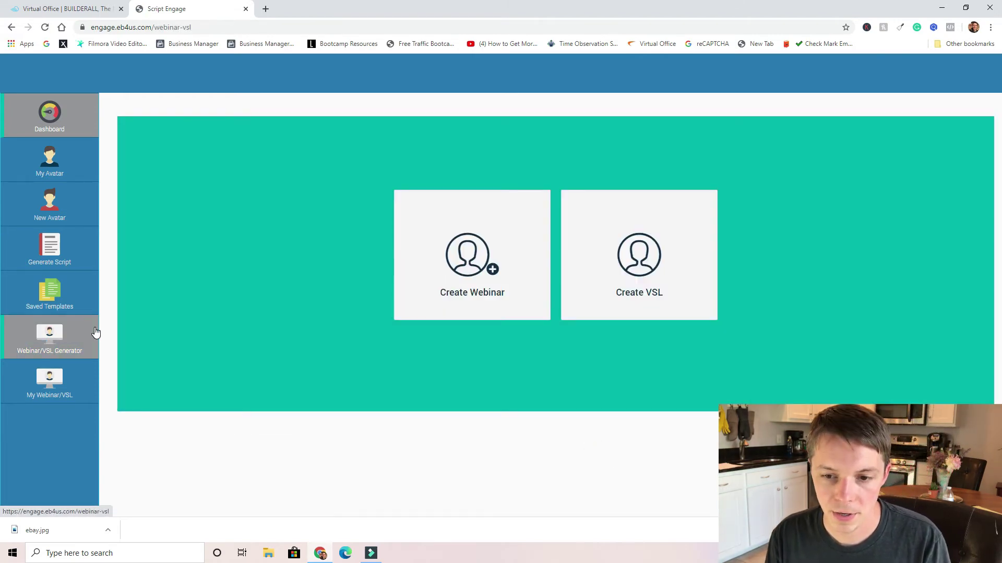
click(456, 272)
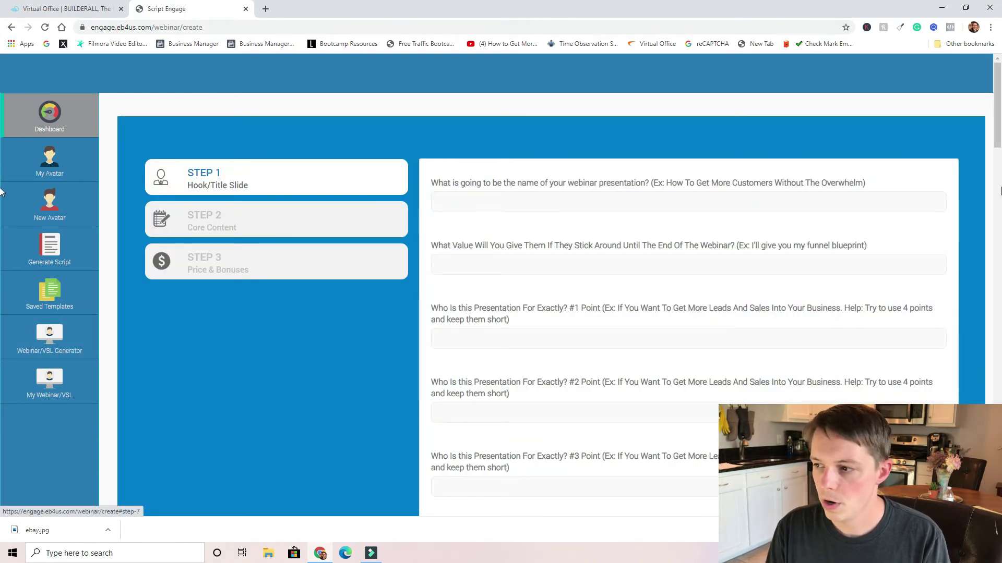
drag(998, 130, 974, 493)
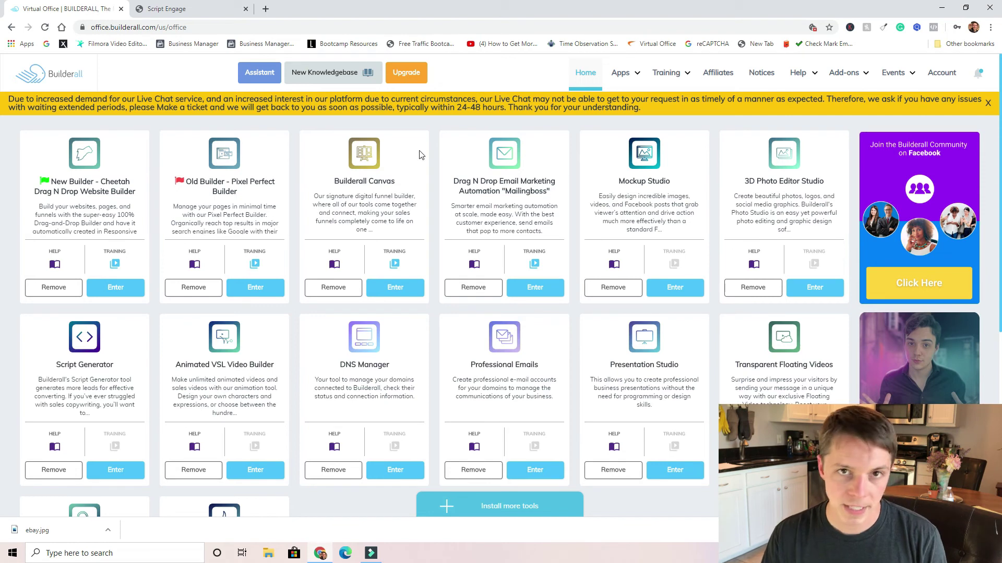
Open a funnel in Builderall Canvas to examine its flow from the Reverse squeeze page, and return to the Virtual Office
click(393, 288)
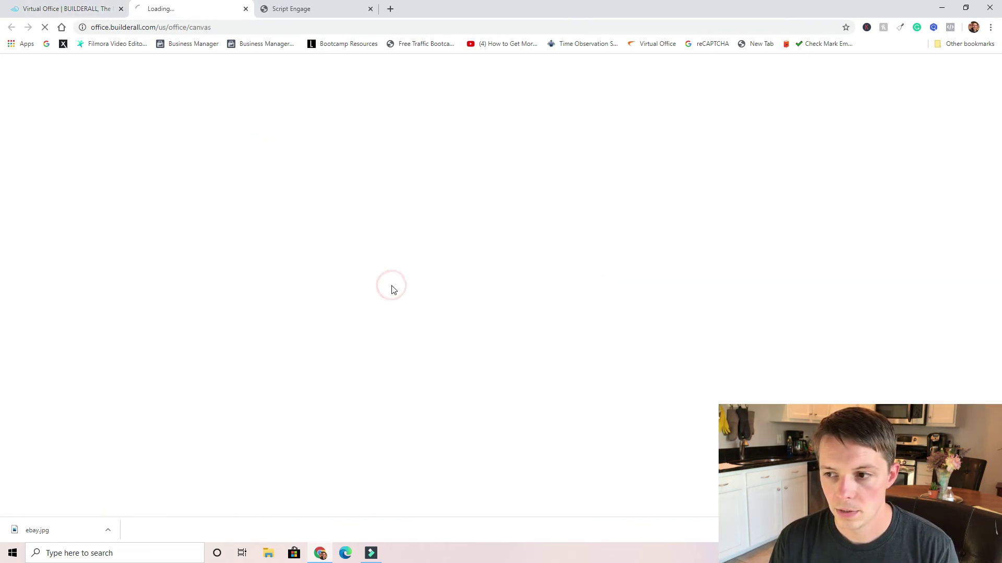
click(703, 227)
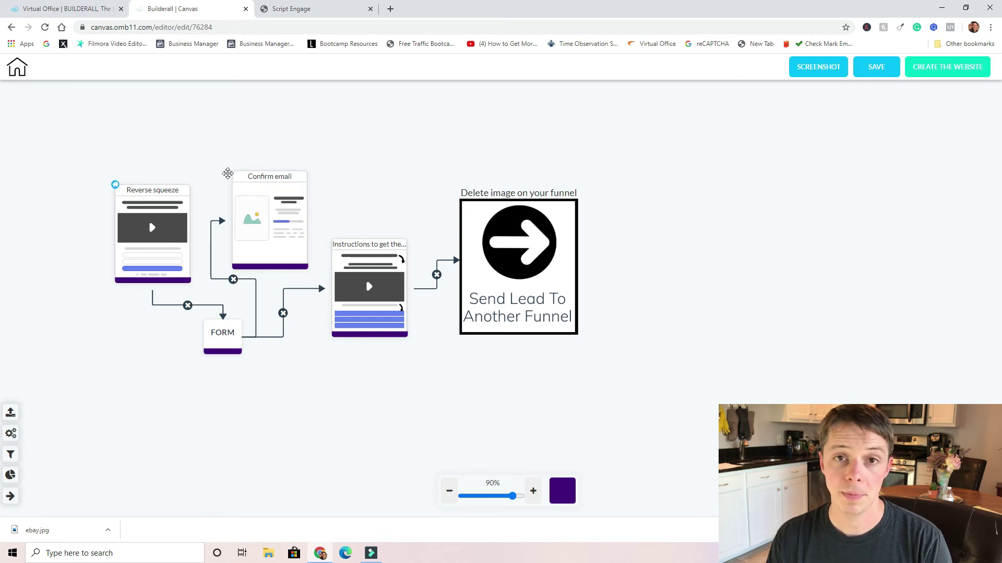
mouse_move(368, 289)
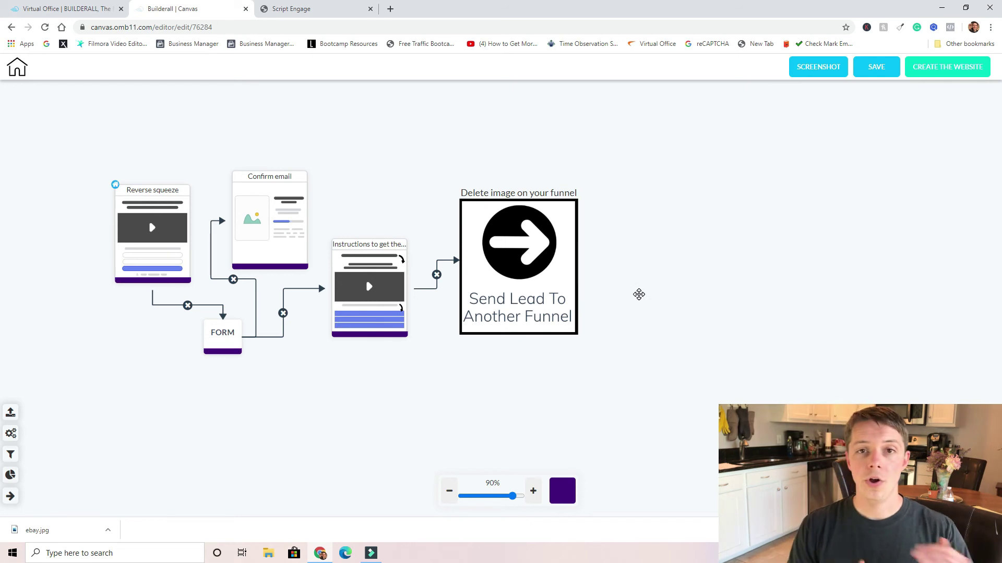
mouse_move(384, 238)
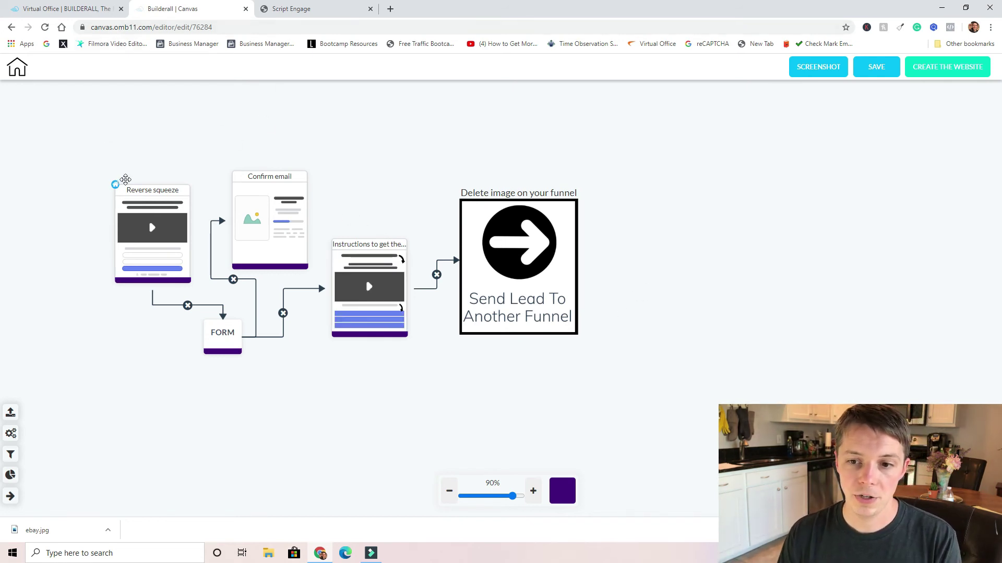
click(49, 11)
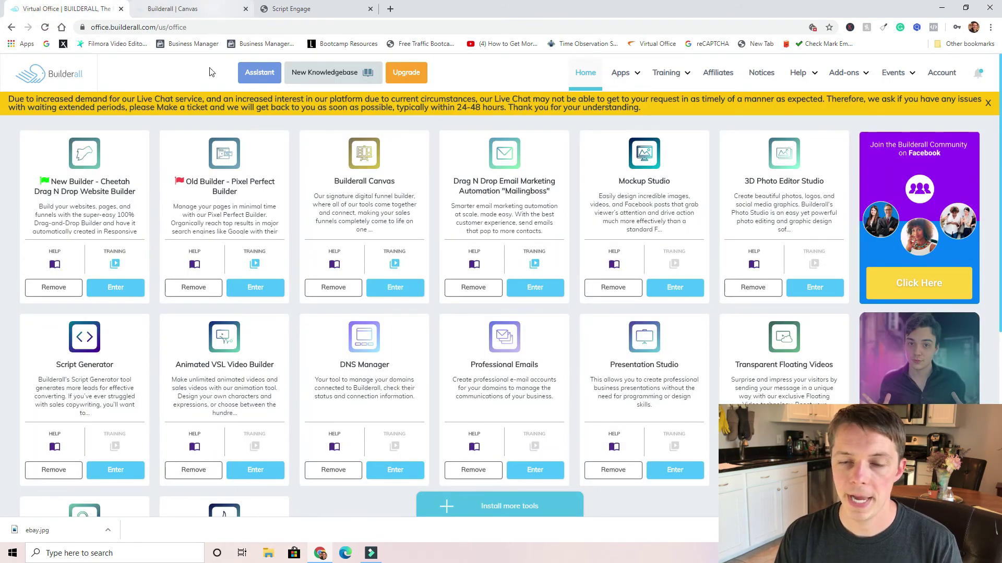